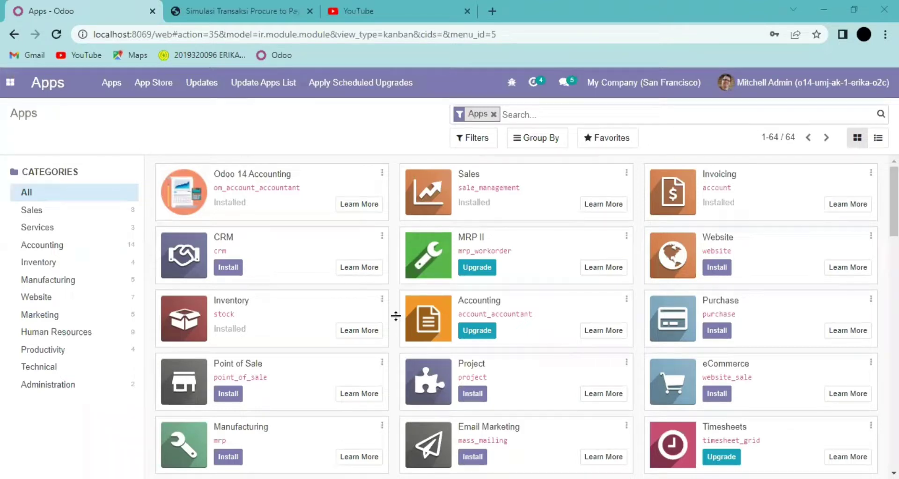
# Switch to the Word document and read the order-to-cash transaction scenario and its table of products and quantities.
pyautogui.hotkey('alt', 'Tab')
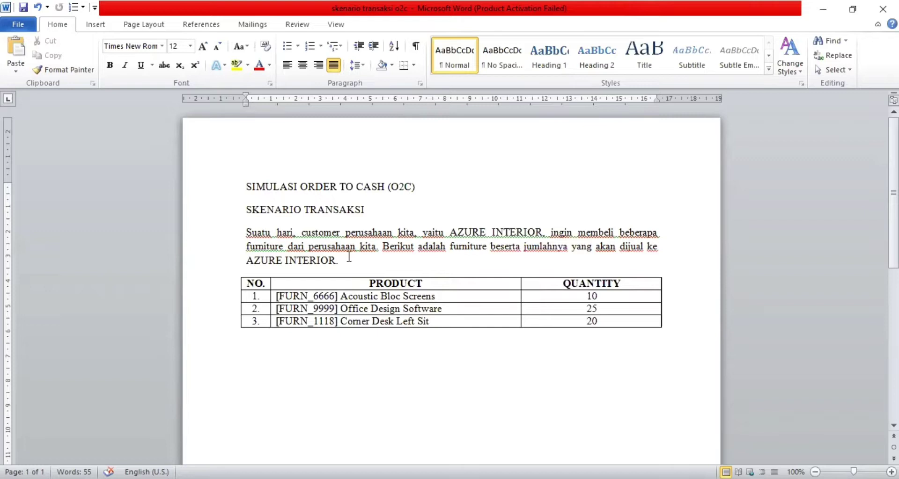
pyautogui.moveTo(366, 310)
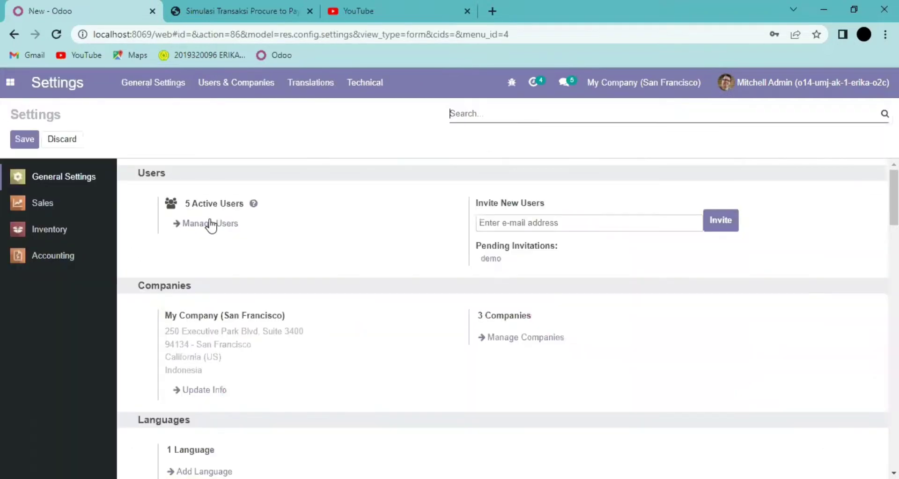
# Open the list of internal users and browse the accounting, sales and warehouse user records.
pyautogui.click(211, 224)
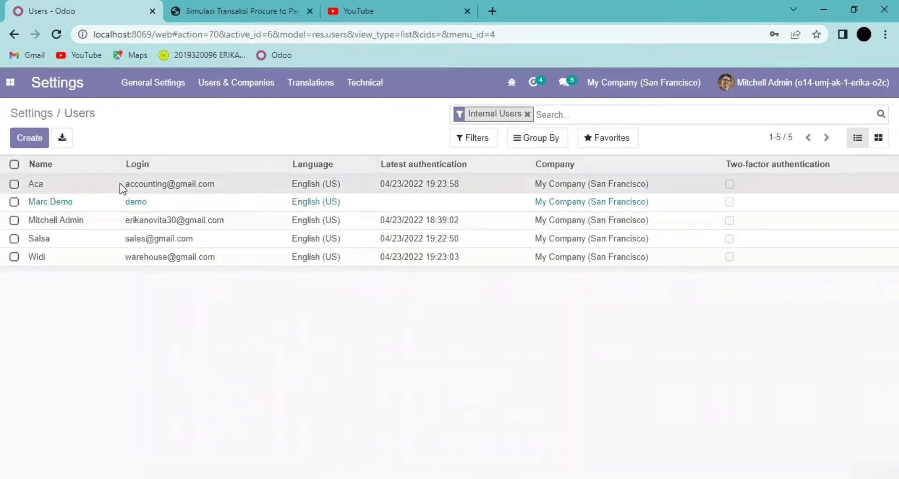
pyautogui.click(120, 183)
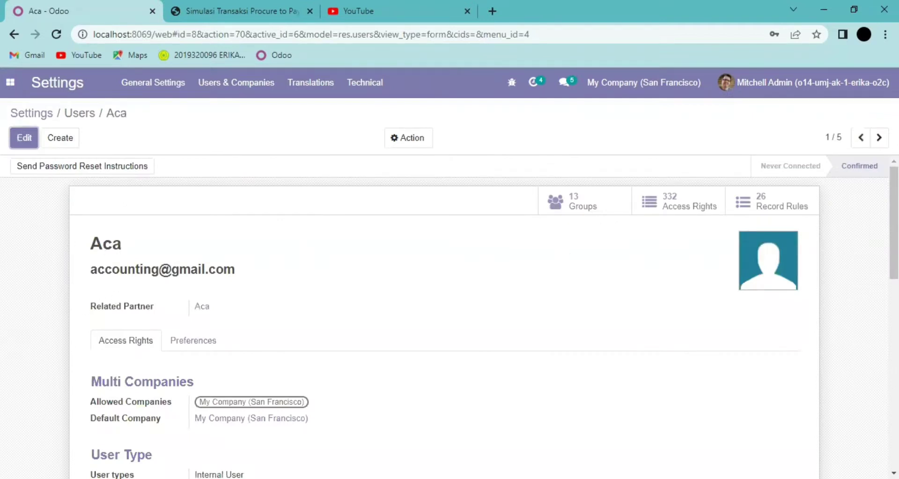
pyautogui.click(878, 137)
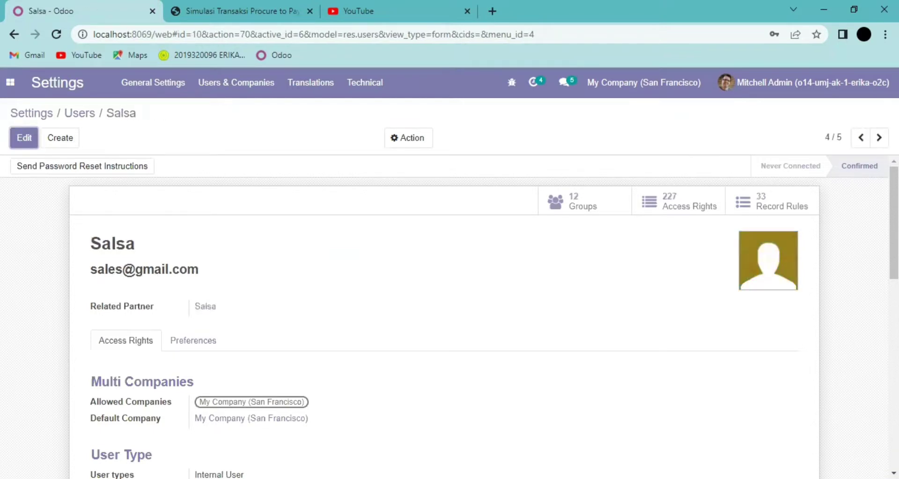
pyautogui.click(872, 138)
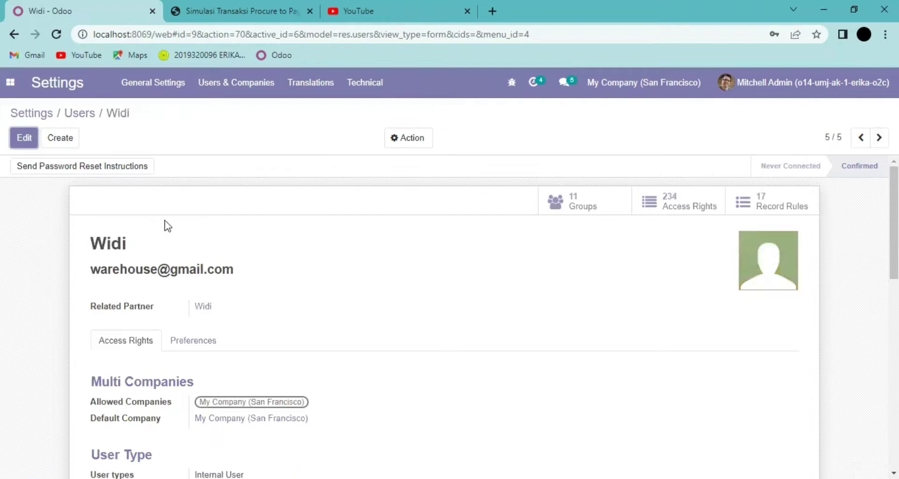
pyautogui.hotkey('alt', 'n')
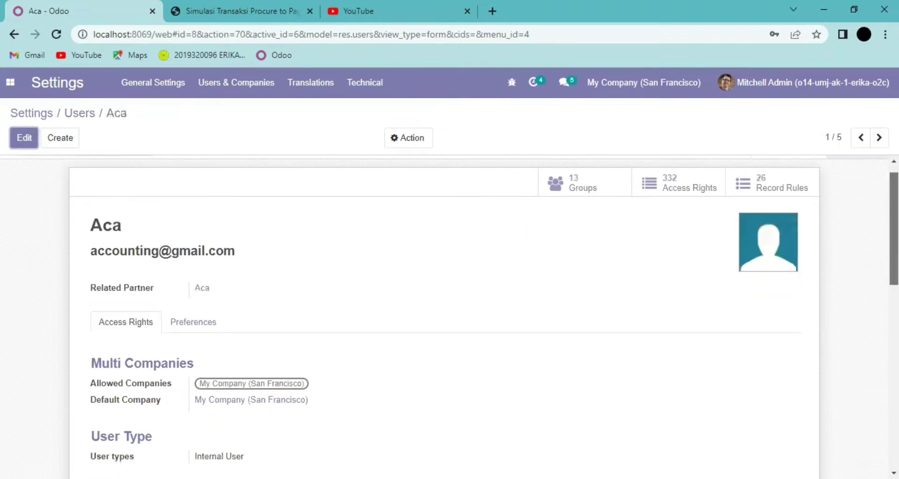
# Examine the access rights of the accounting, sales and warehouse users.
pyautogui.scroll(-5, 201, 295)
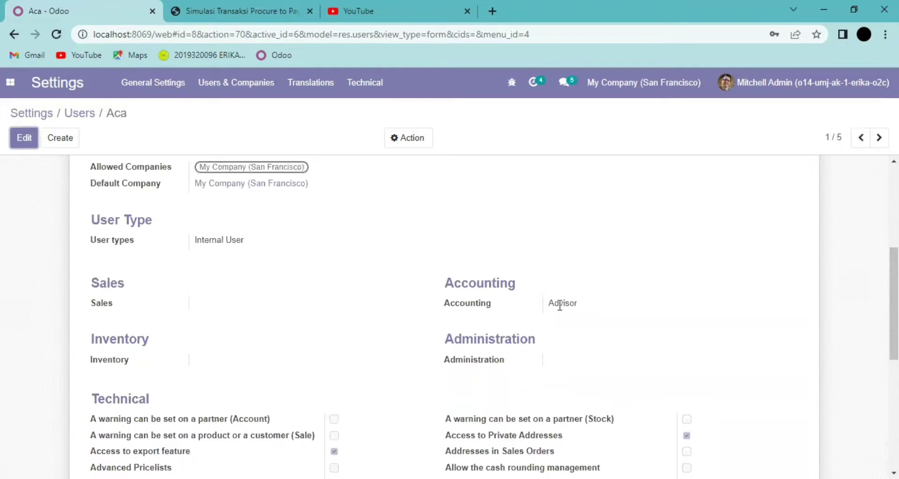
pyautogui.click(879, 137)
pyautogui.click(879, 137)
pyautogui.click(878, 137)
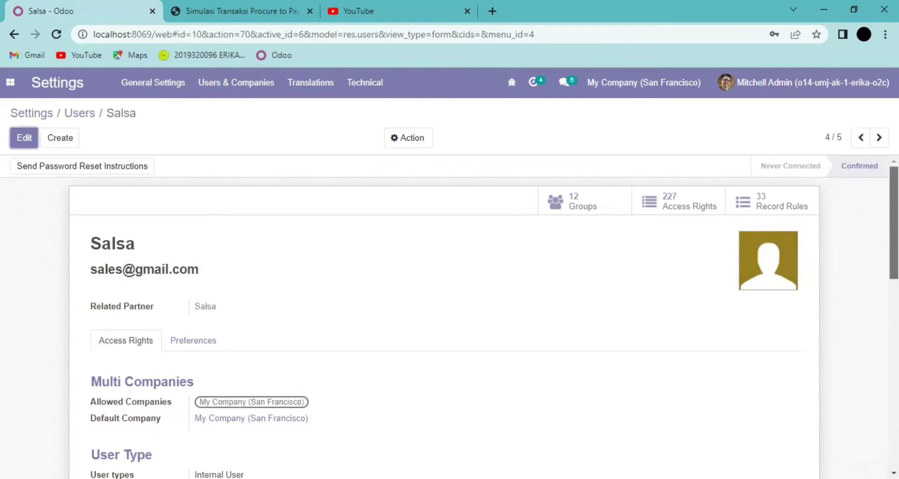
pyautogui.scroll(-5, 558, 313)
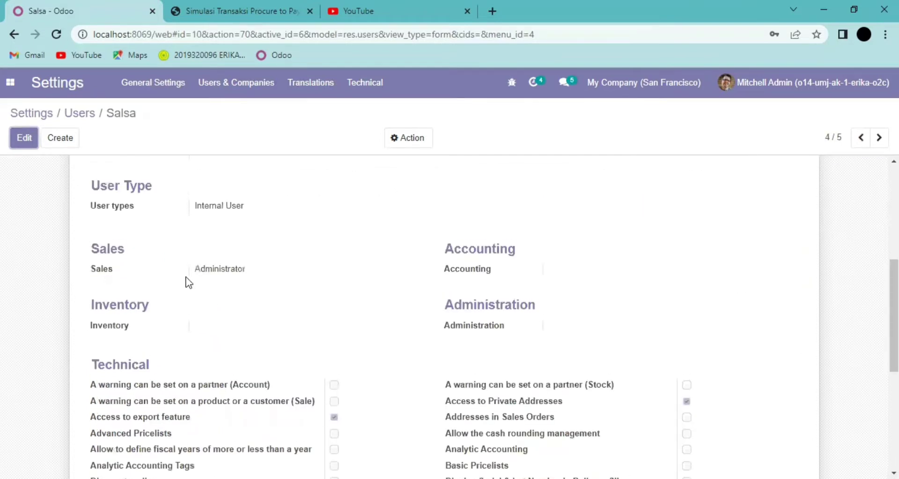
pyautogui.scroll(5, 445, 318)
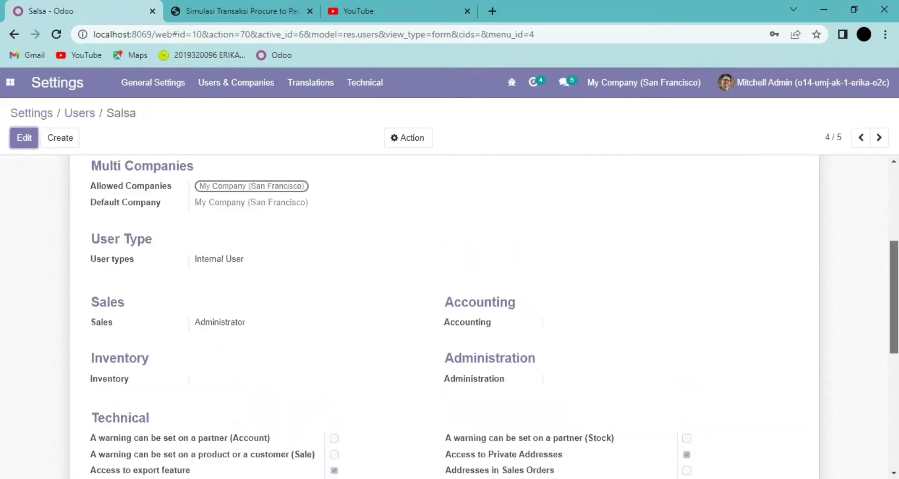
pyautogui.click(878, 138)
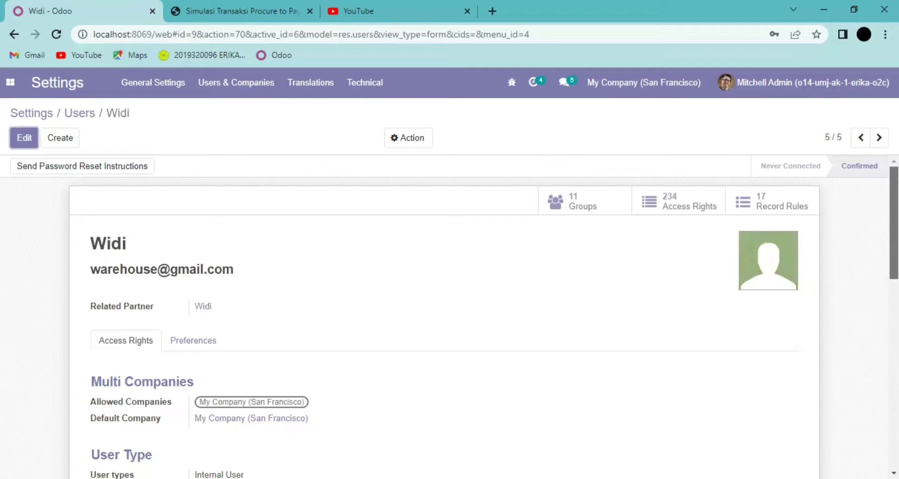
pyautogui.scroll(-5, 368, 348)
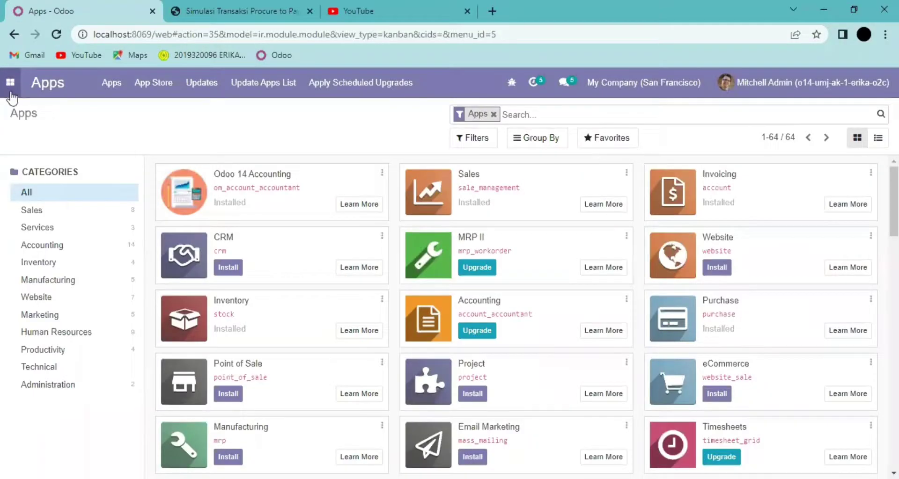
# Open the All product category in the Purchase configuration and examine its inventory valuation and account properties.
pyautogui.click(10, 92)
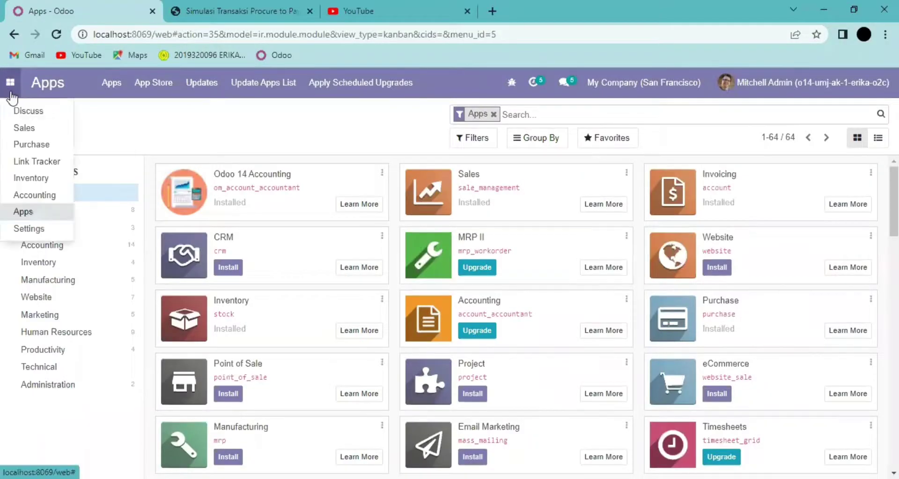
pyautogui.click(44, 145)
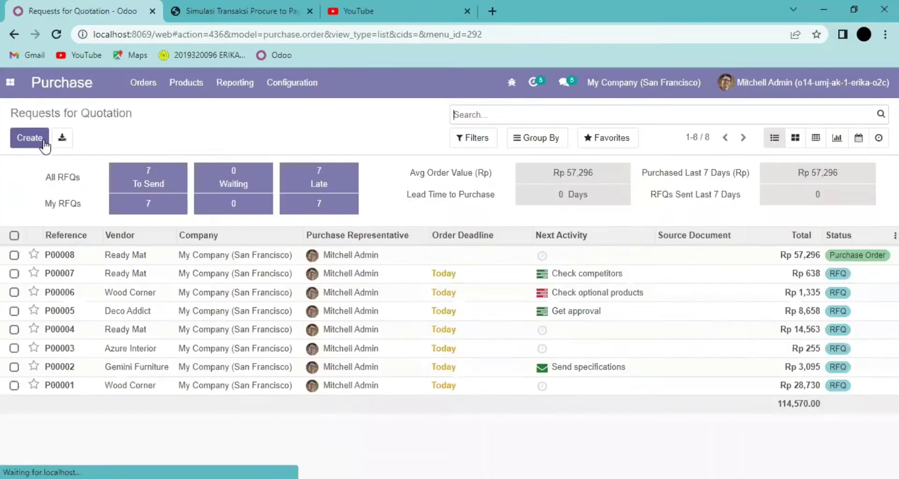
pyautogui.click(291, 84)
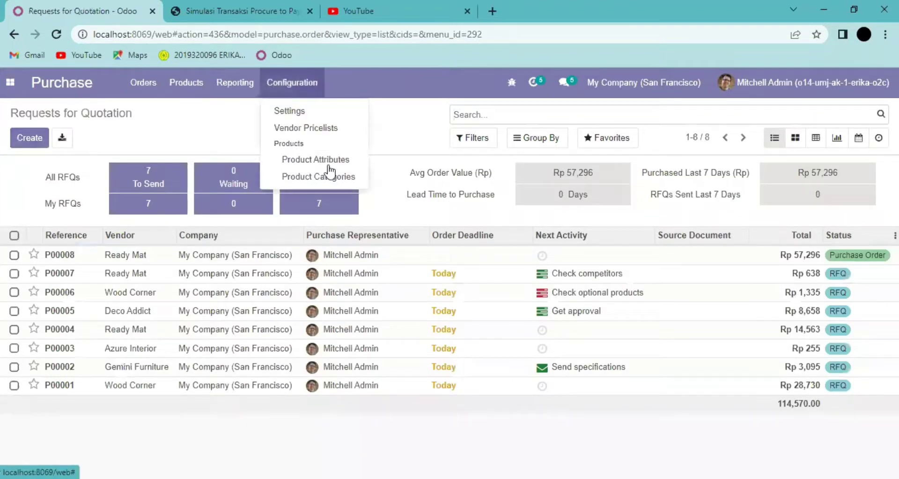
pyautogui.click(336, 179)
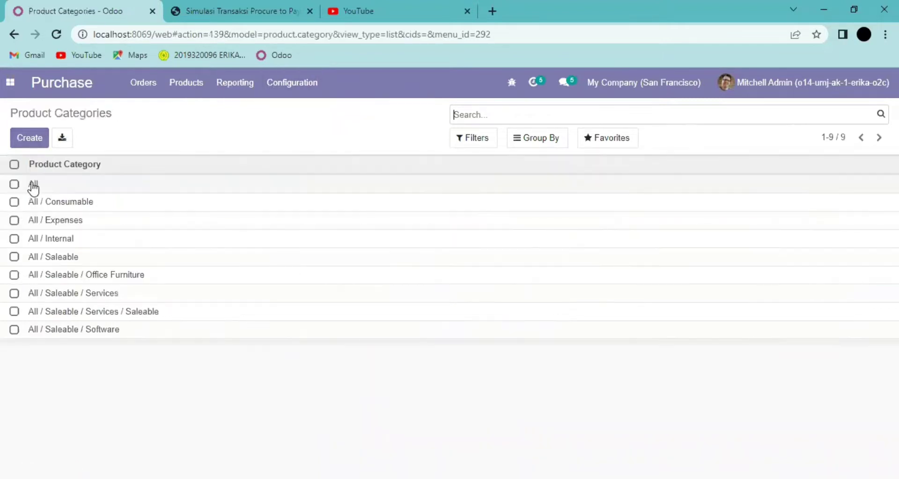
pyautogui.click(33, 186)
pyautogui.scroll(-2, 263, 282)
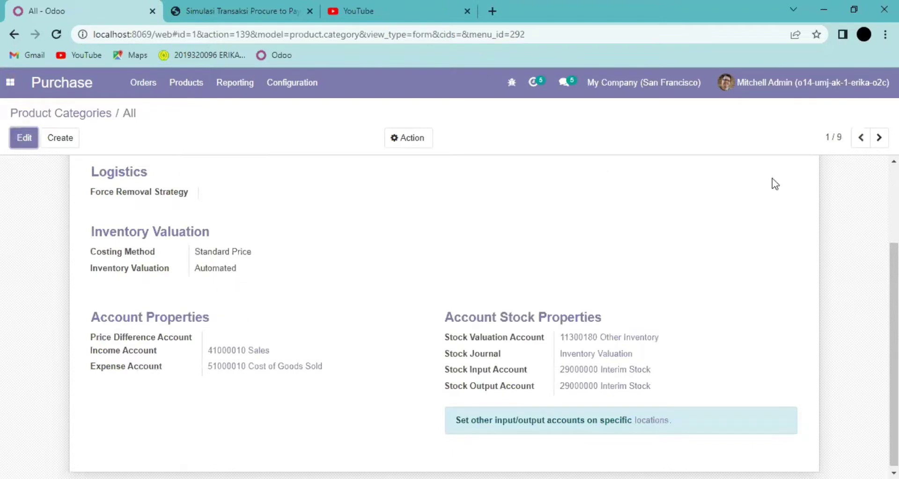
# Go through the remaining product categories to review their costing method, inventory valuation and account settings.
pyautogui.click(879, 138)
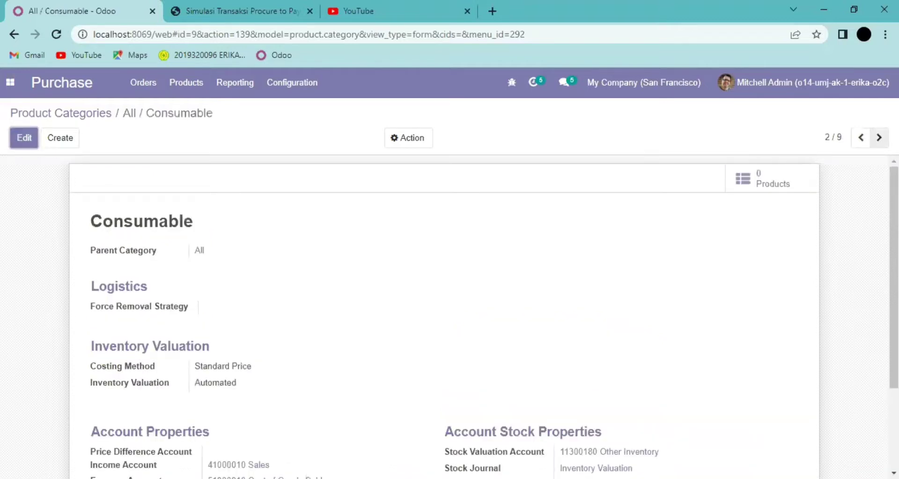
pyautogui.click(879, 138)
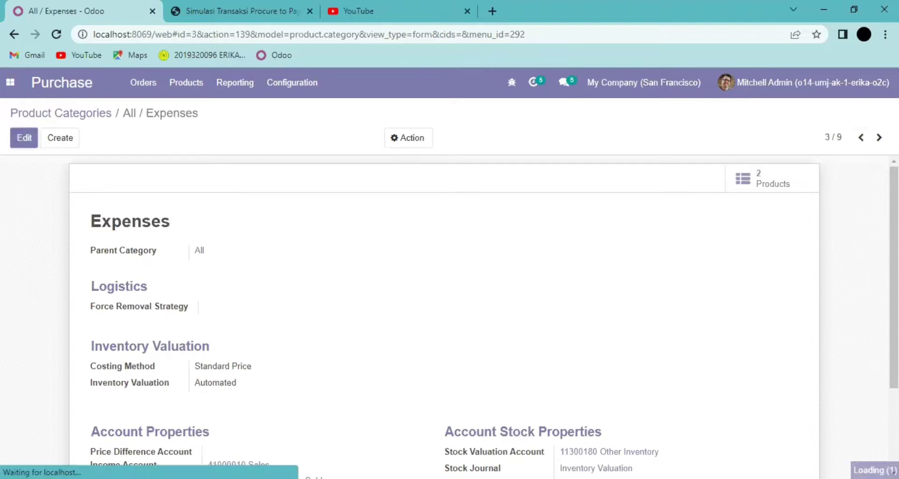
pyautogui.click(878, 137)
pyautogui.click(879, 137)
pyautogui.click(879, 137)
pyautogui.click(878, 137)
pyautogui.click(878, 138)
pyautogui.click(878, 137)
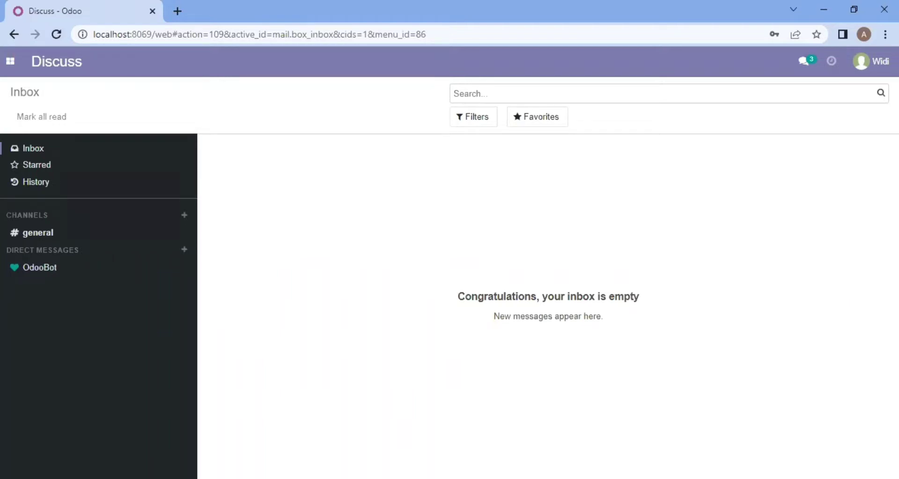
# Switch to the sales user's Odoo window and start a new quotation in the Sales app.
pyautogui.hotkey('alt', 'Tab')
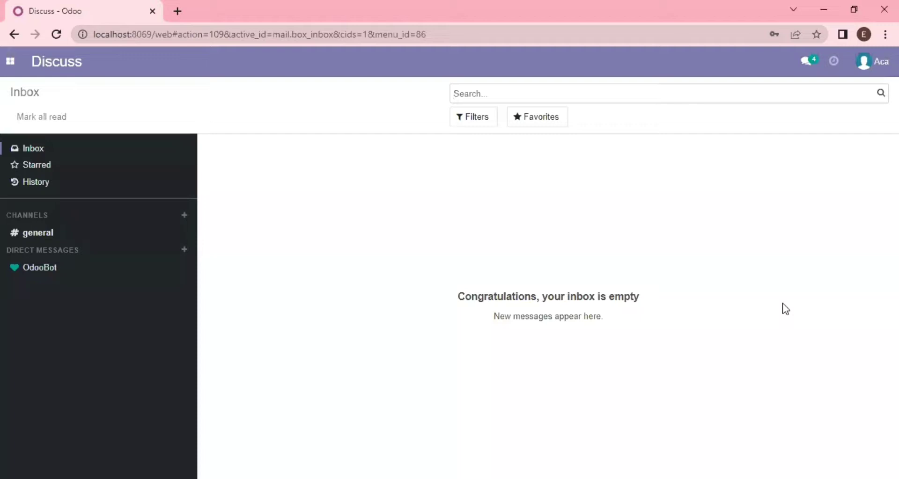
pyautogui.hotkey('alt', 'Tab')
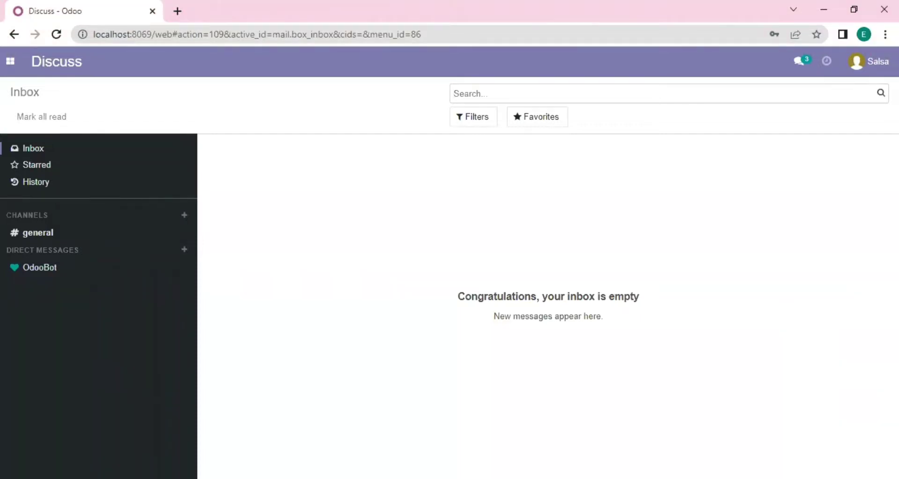
pyautogui.click(16, 67)
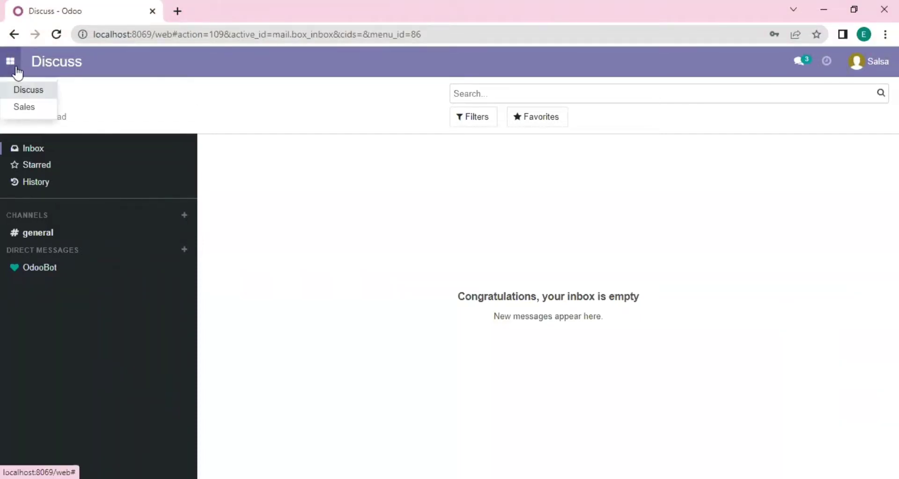
pyautogui.click(24, 107)
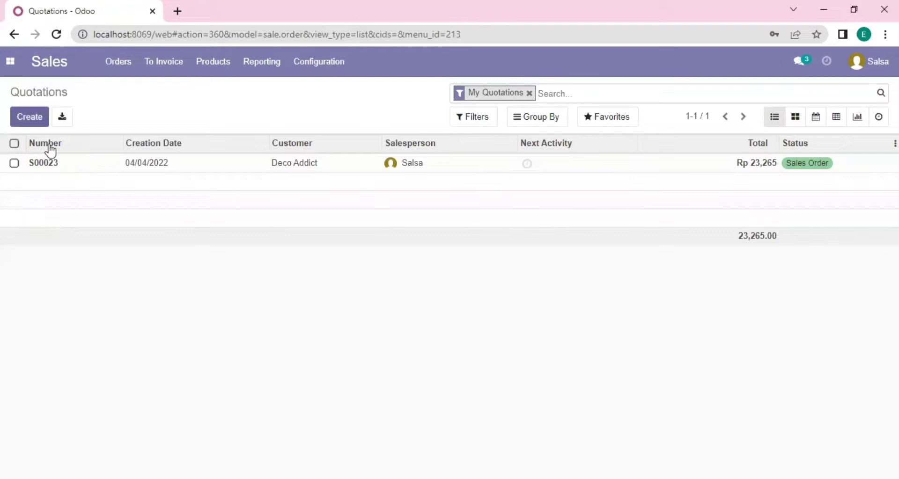
pyautogui.click(26, 123)
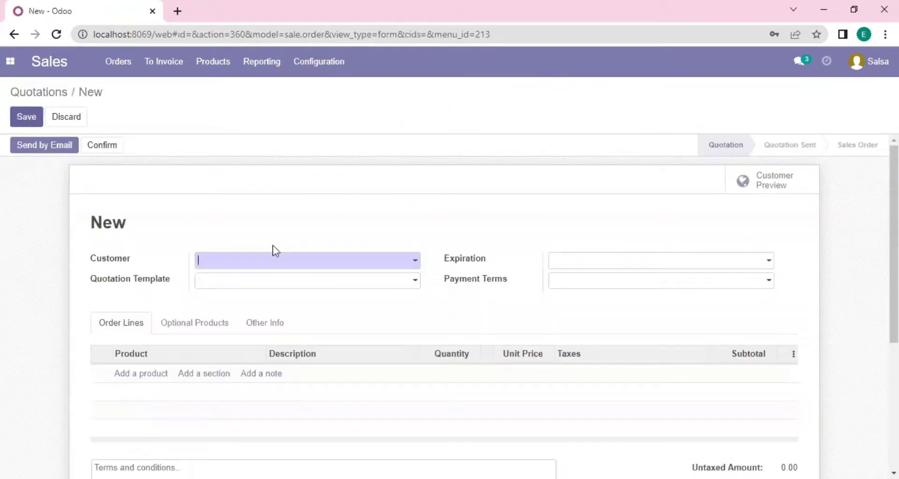
# Consult the scenario document in Word, return to the new quotation in Odoo and set its customer to Azure Interior.
pyautogui.hotkey('alt', 'Tab')
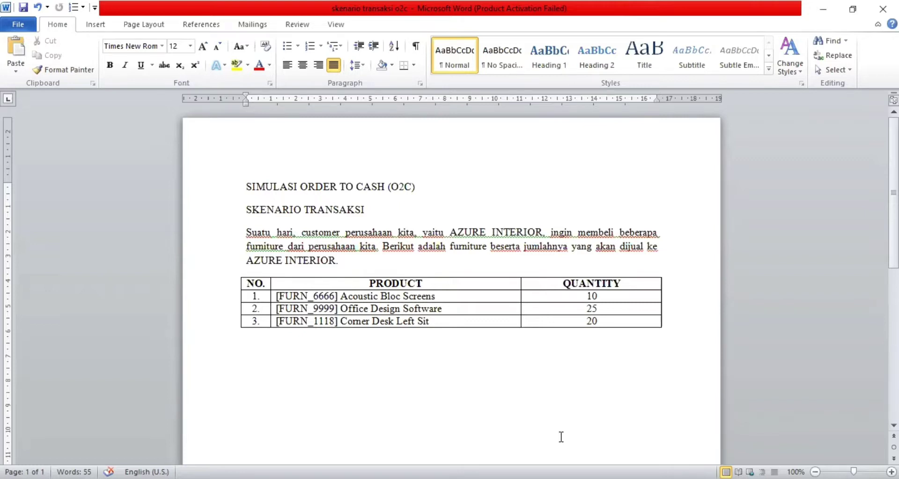
pyautogui.hotkey('alt', 'Tab')
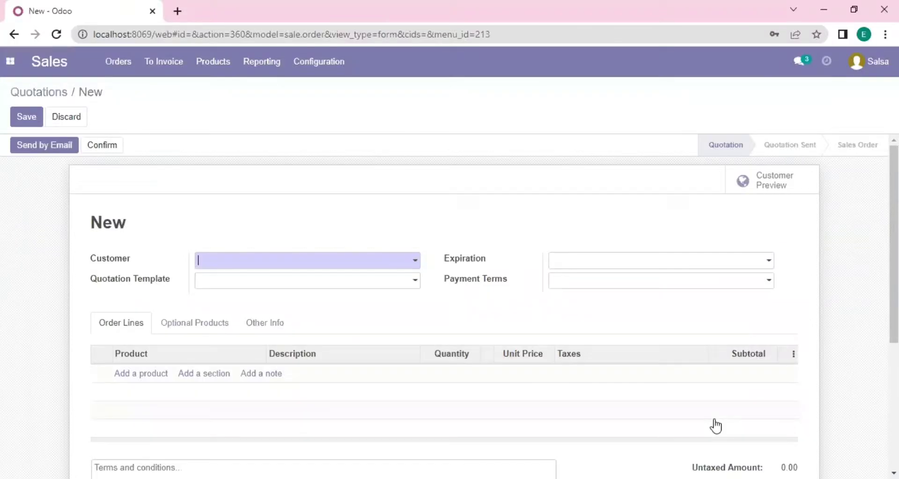
pyautogui.click(414, 262)
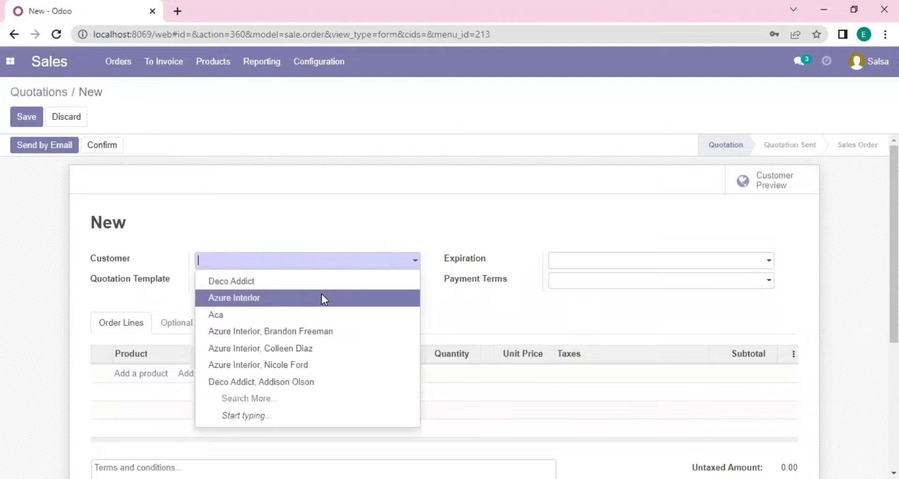
# Add the product [FURN_6666] Acoustic Bloc Screens to the order lines through the product search, and check its stock availability.
pyautogui.click(153, 377)
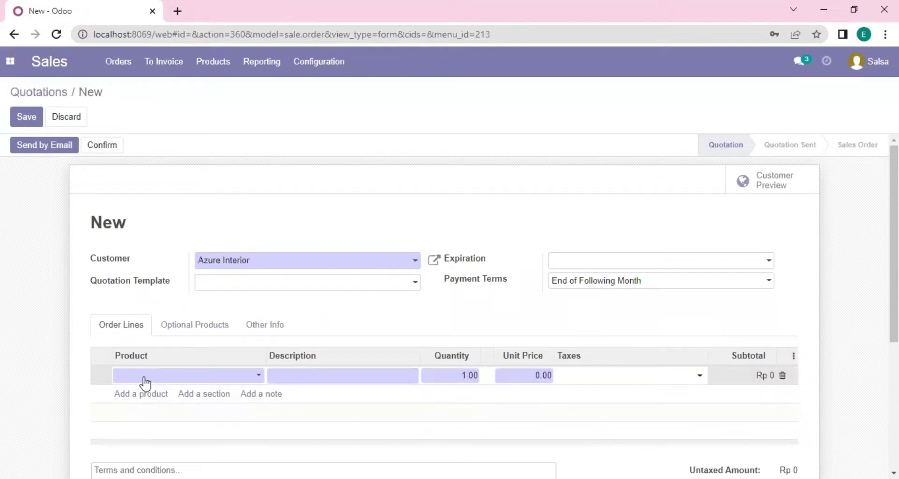
pyautogui.click(257, 378)
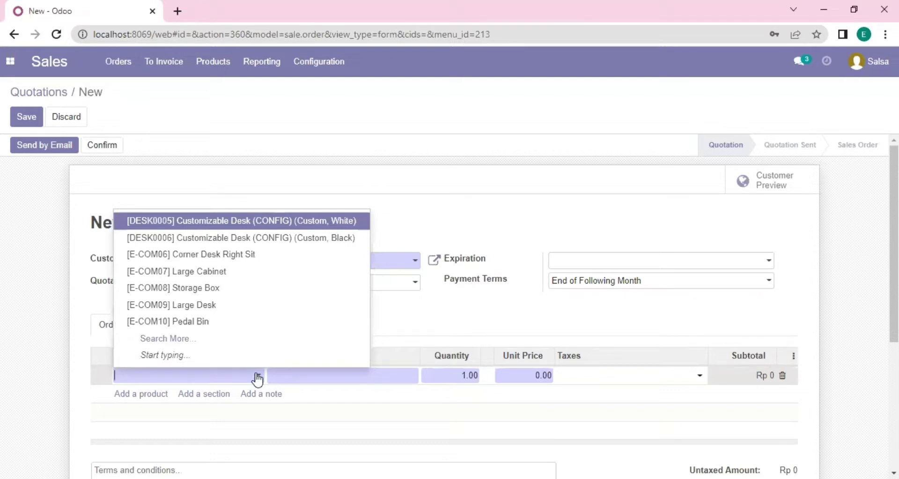
pyautogui.click(159, 341)
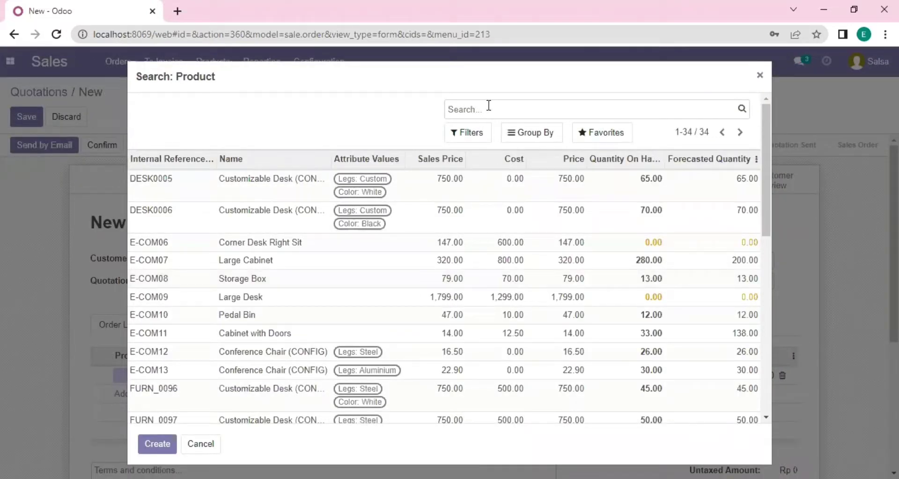
pyautogui.write('furn_9999')
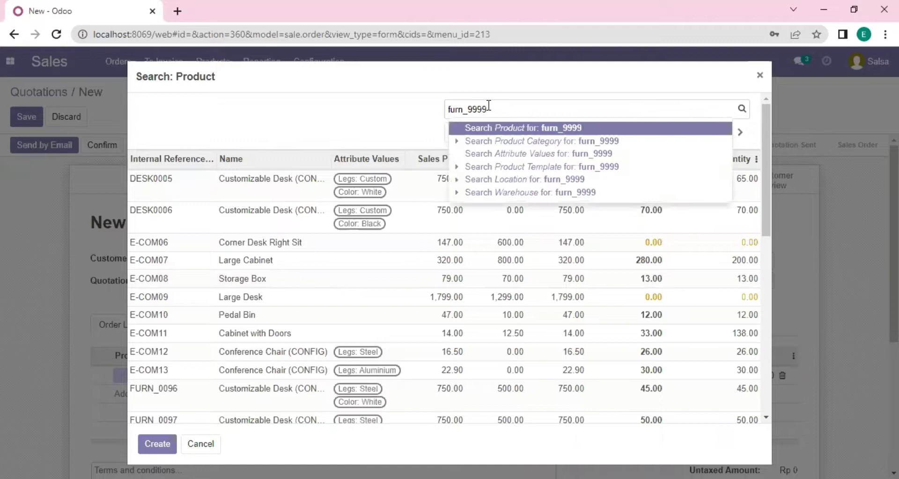
pyautogui.press('BackSpace')
pyautogui.press('BackSpace')
pyautogui.press('BackSpace')
pyautogui.press('BackSpace')
pyautogui.write('6666')
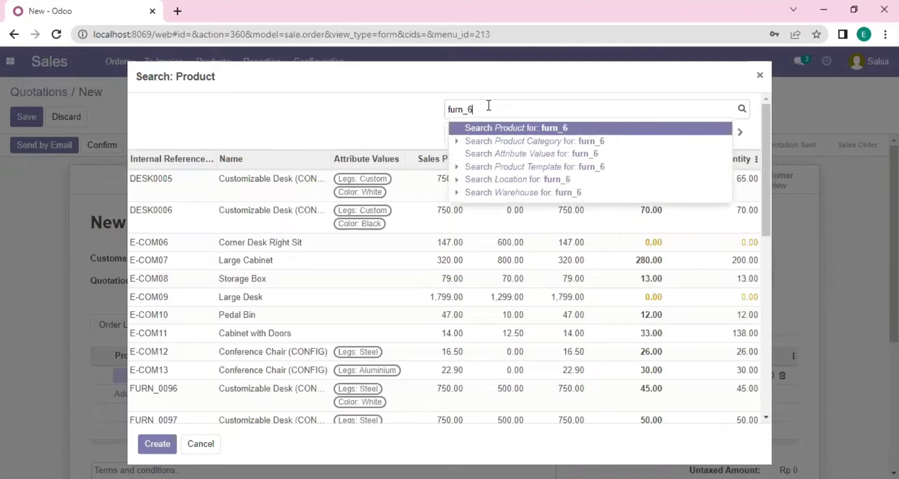
pyautogui.press('Return')
pyautogui.click(295, 178)
pyautogui.click(487, 377)
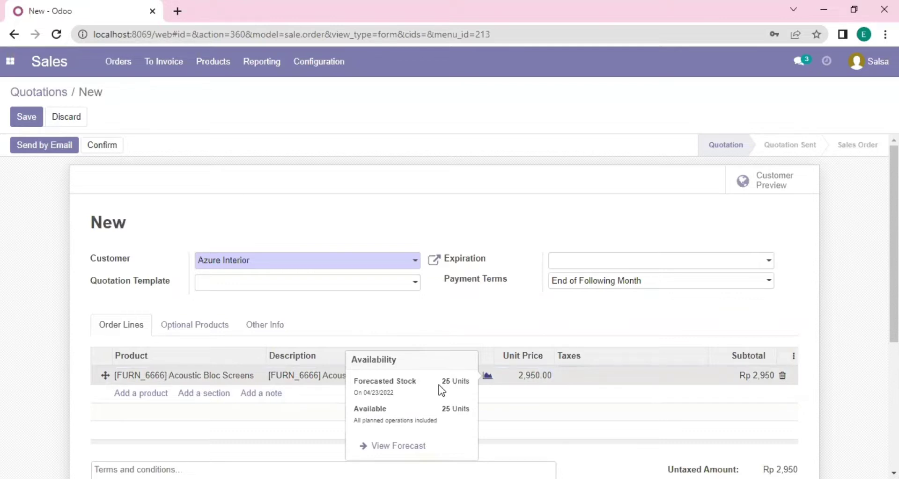
# Set the Acoustic Bloc Screens quantity to 10 and add an order line for [FURN_9999] Office Design Software with quantity 25.
pyautogui.click(465, 376)
pyautogui.click(465, 375)
pyautogui.write('10')
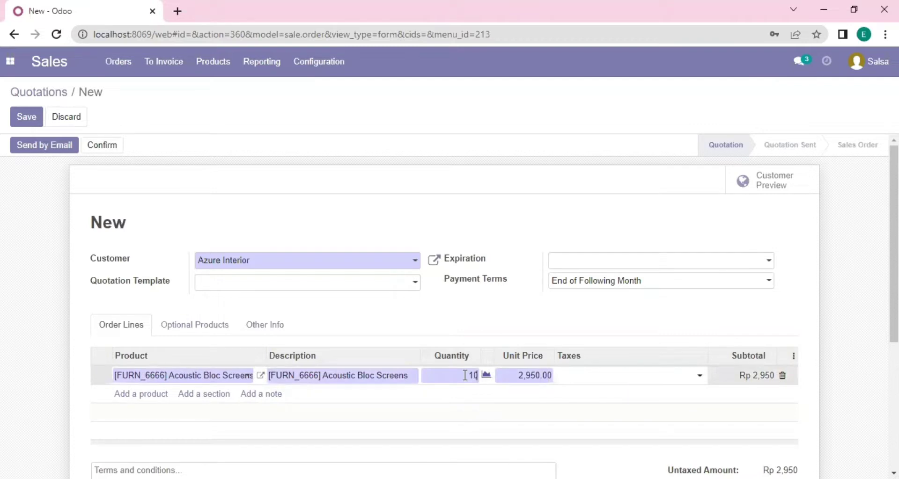
pyautogui.click(146, 394)
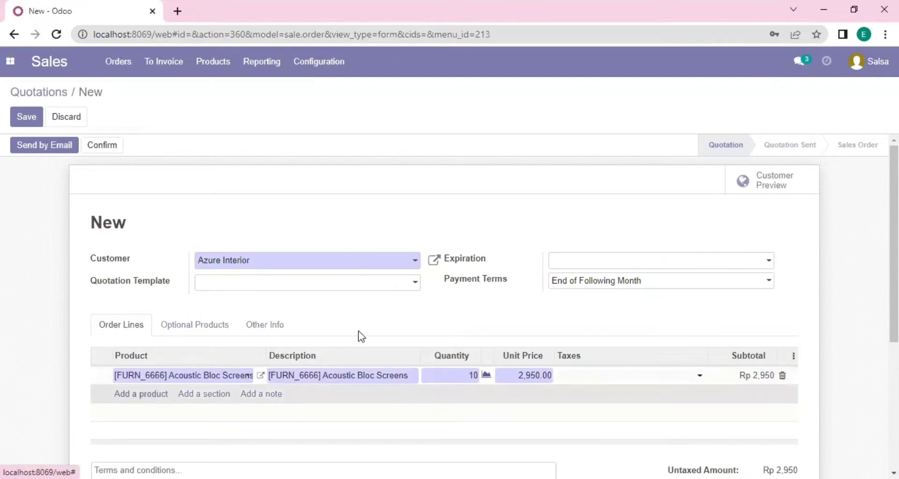
pyautogui.click(258, 394)
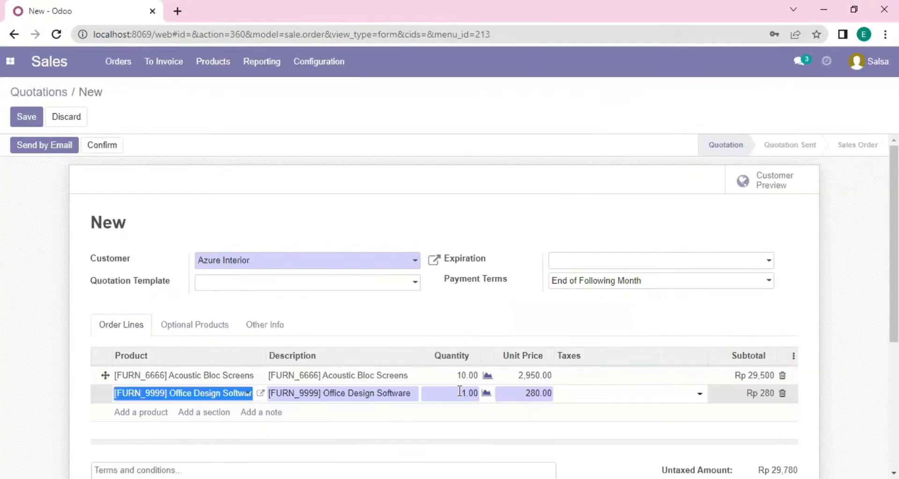
# Add an order line for [FURN_1118] Corner Desk Left Sit through the product search, with quantity 20.
pyautogui.click(257, 411)
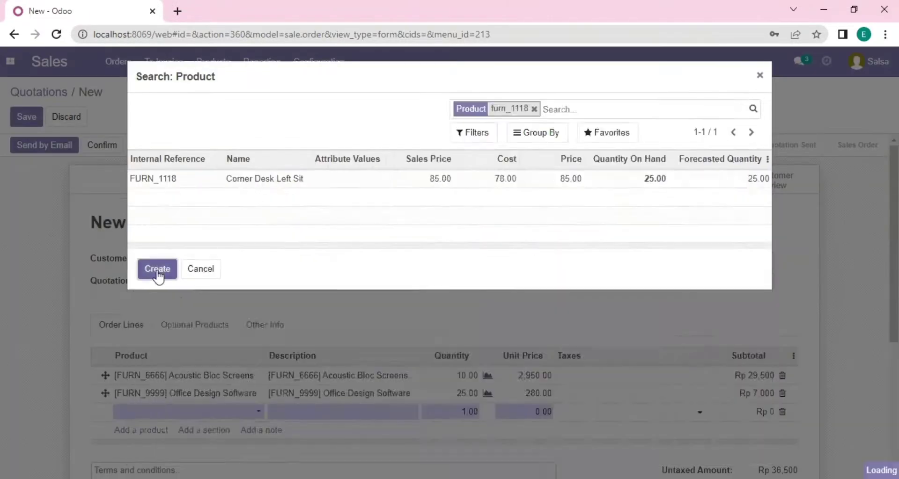
pyautogui.click(157, 267)
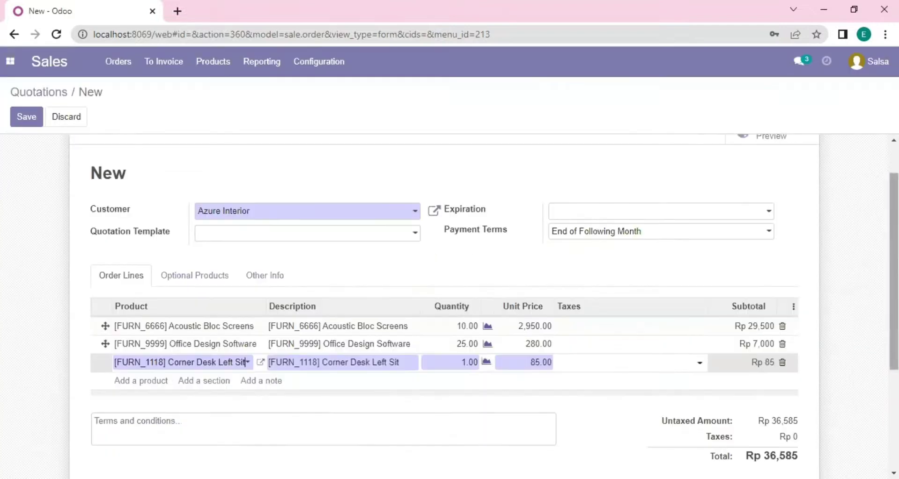
pyautogui.write('20')
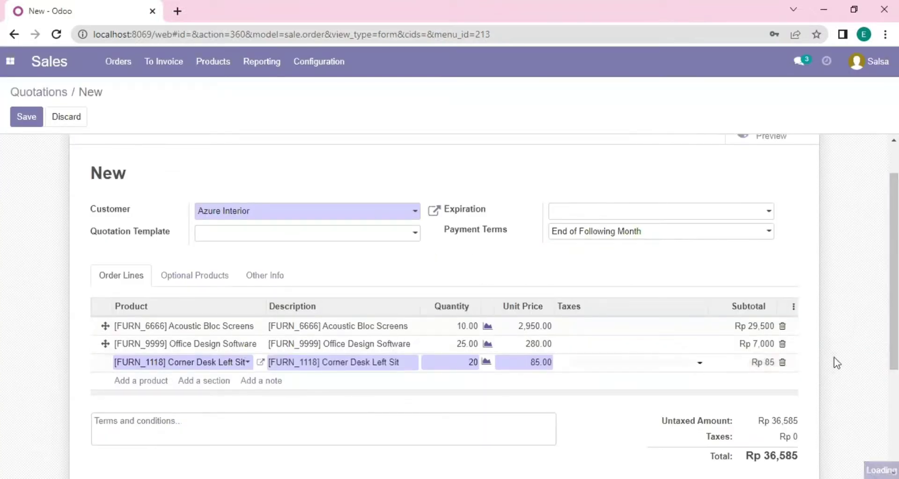
pyautogui.click(833, 357)
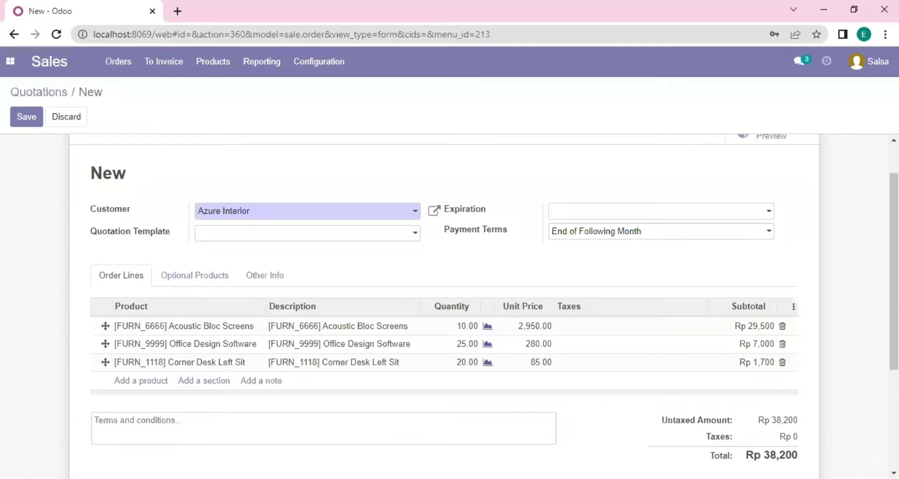
# Check the three order lines and the total, save the quotation, and review the saved record.
pyautogui.scroll(1, 444, 304)
pyautogui.scroll(-1, 445, 304)
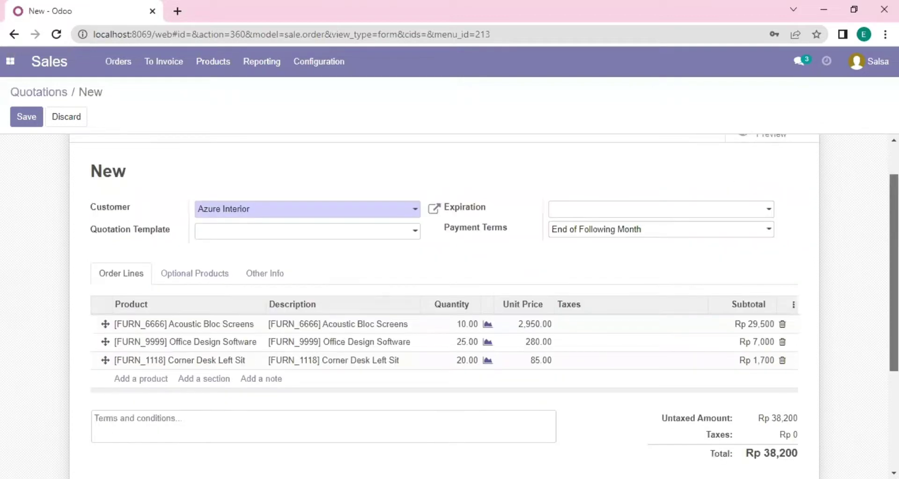
pyautogui.scroll(-2, 444, 304)
pyautogui.scroll(3, 156, 174)
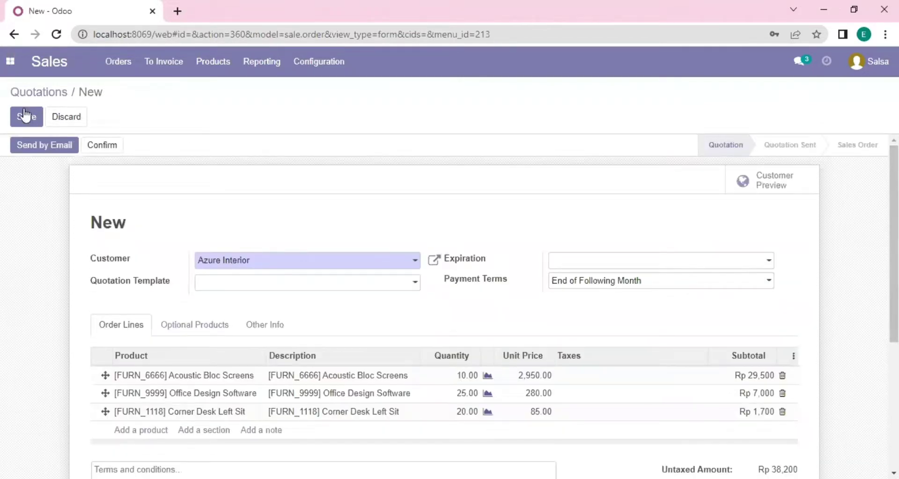
pyautogui.click(25, 116)
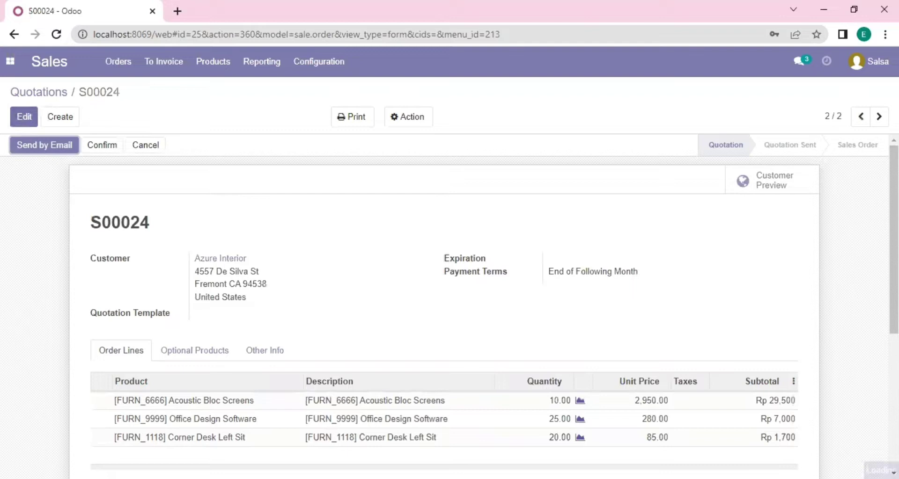
pyautogui.scroll(-2, 449, 304)
pyautogui.scroll(-1, 449, 304)
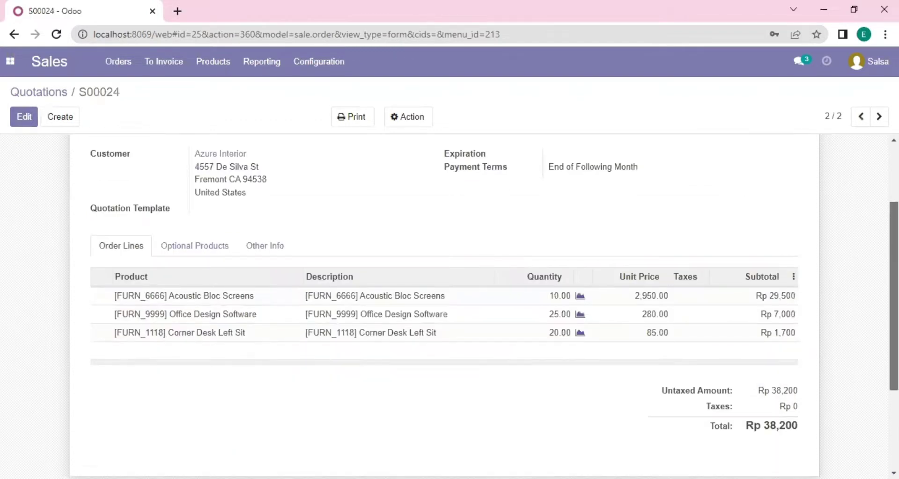
pyautogui.scroll(3, 449, 304)
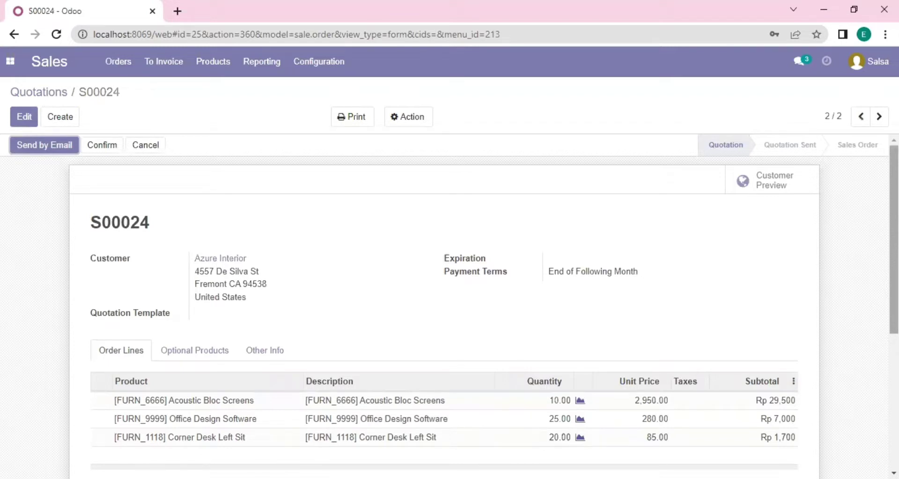
# Review the quotation e-mail with its PDF attachment and send it to Azure Interior using the Sales Order: Send by email template.
pyautogui.click(46, 146)
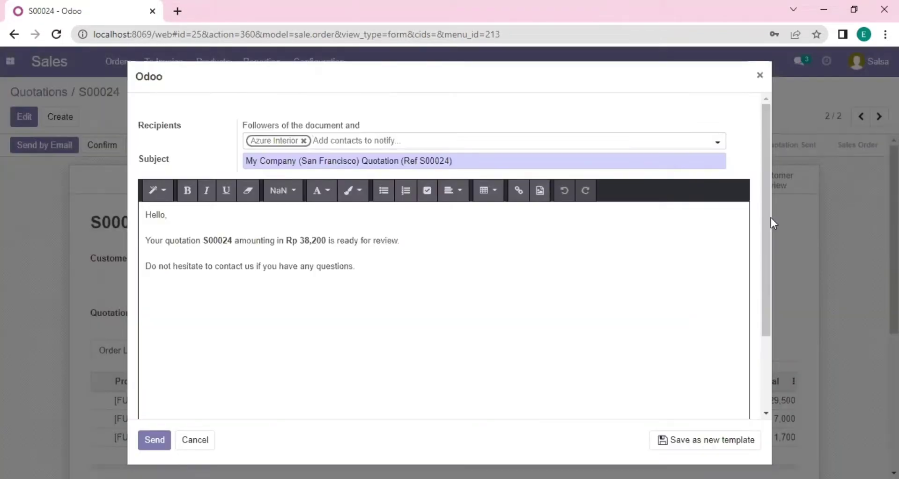
pyautogui.moveTo(768, 254); pyautogui.dragTo(765, 324)
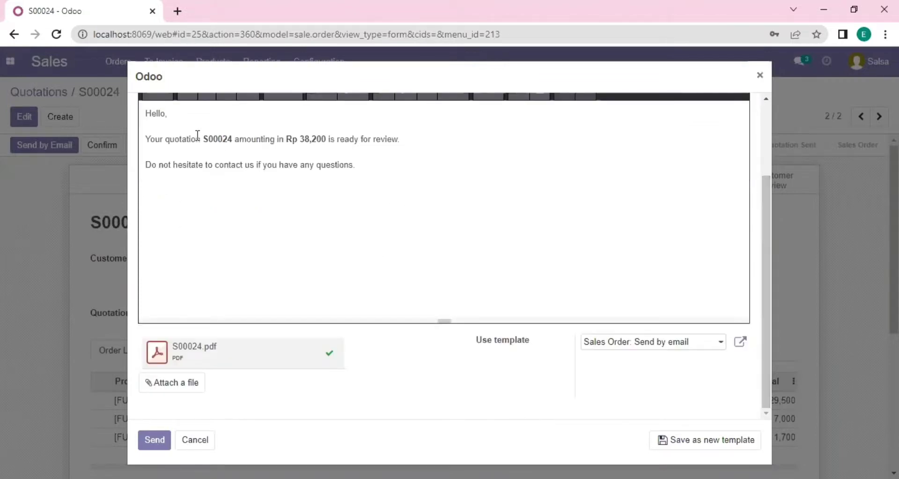
pyautogui.doubleClick(232, 136)
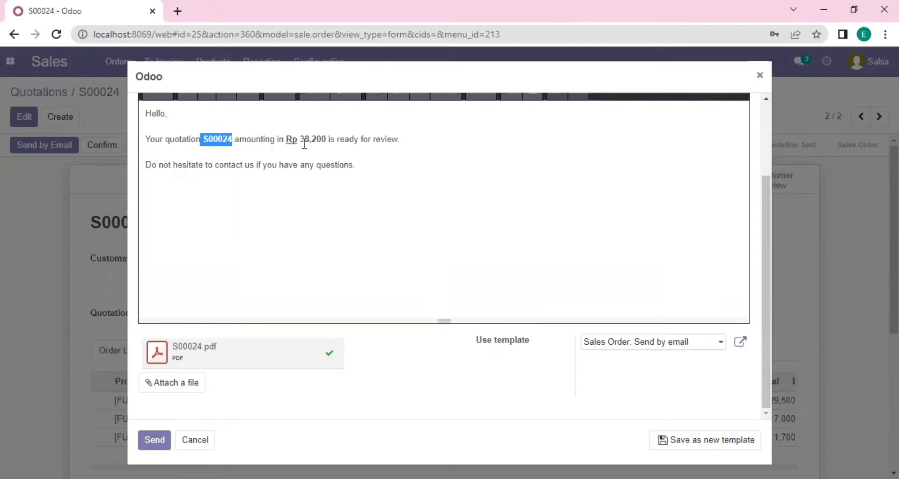
pyautogui.click(150, 447)
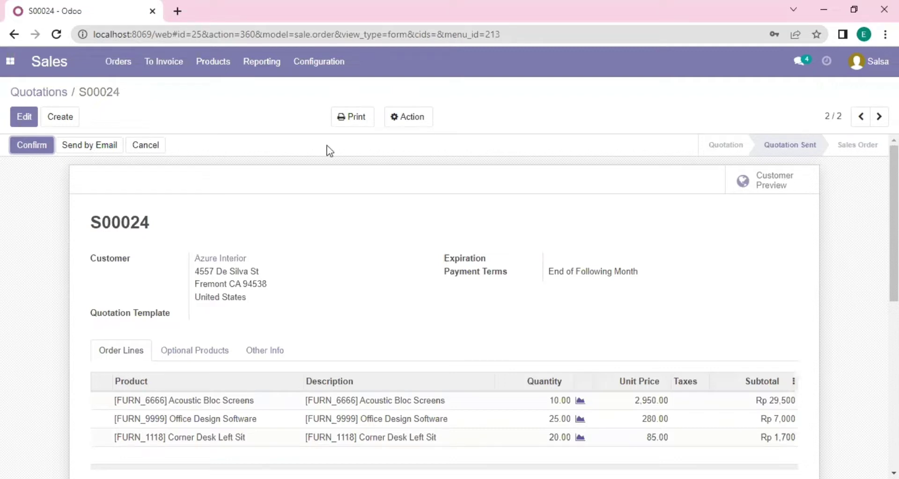
# Confirm the sent quotation as a sales order and review the delivered and invoiced quantities on its lines.
pyautogui.click(42, 143)
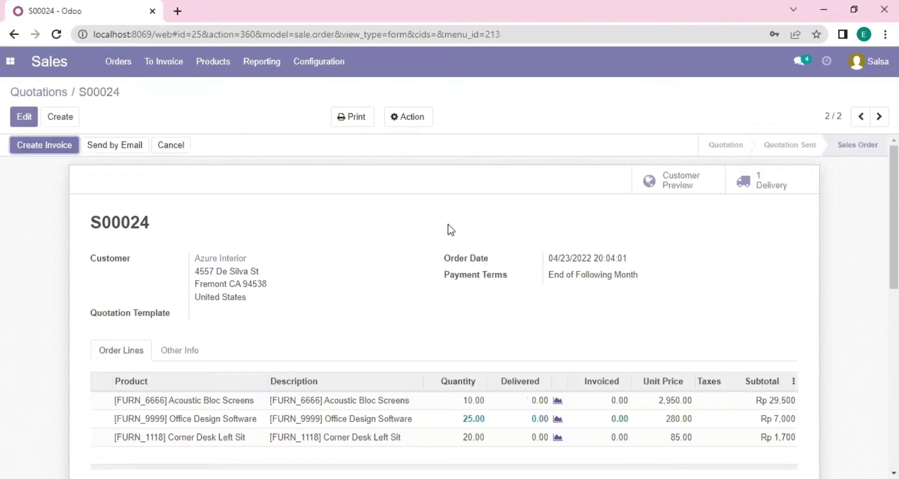
pyautogui.scroll(-2, 455, 276)
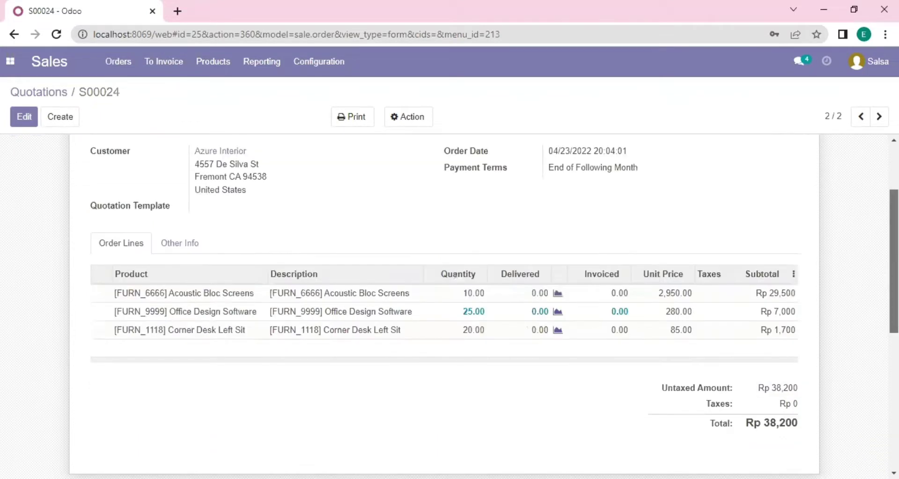
pyautogui.scroll(-1, 456, 276)
pyautogui.scroll(3, 655, 278)
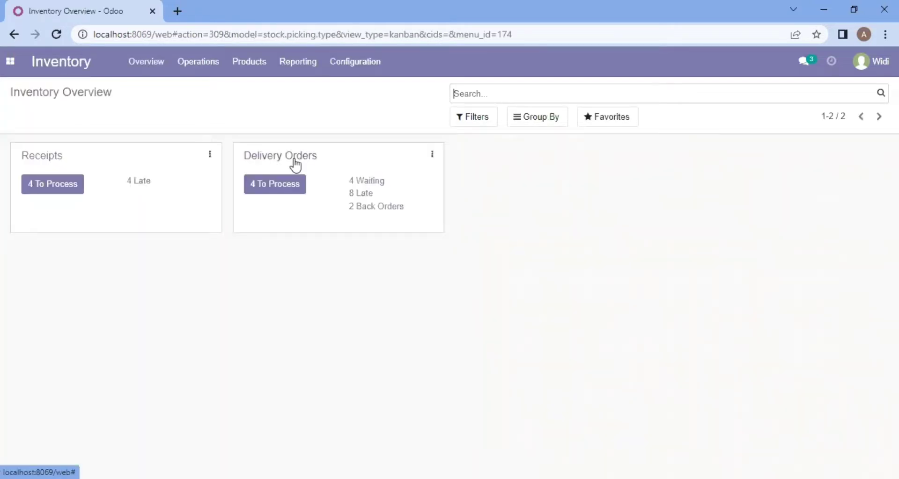
# Switch to the inventory user's Odoo window and open Azure Interior's delivery order from the ready delivery orders for editing.
pyautogui.click(281, 190)
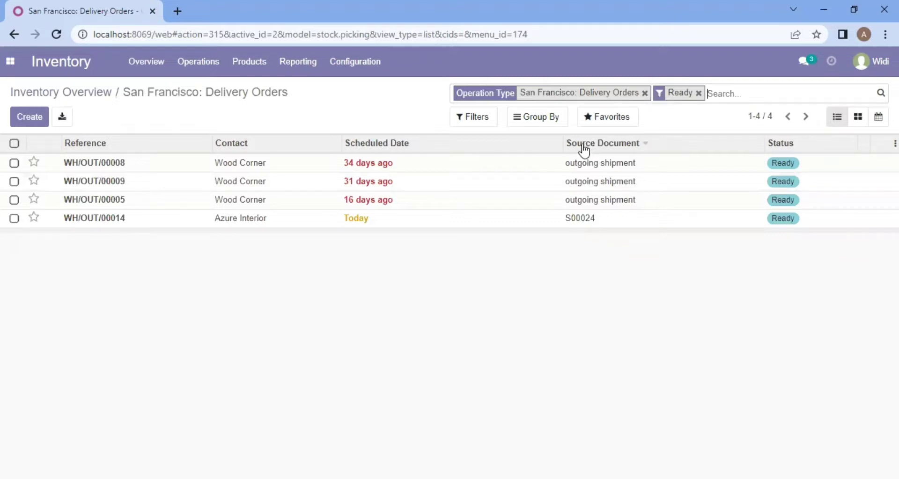
pyautogui.click(577, 218)
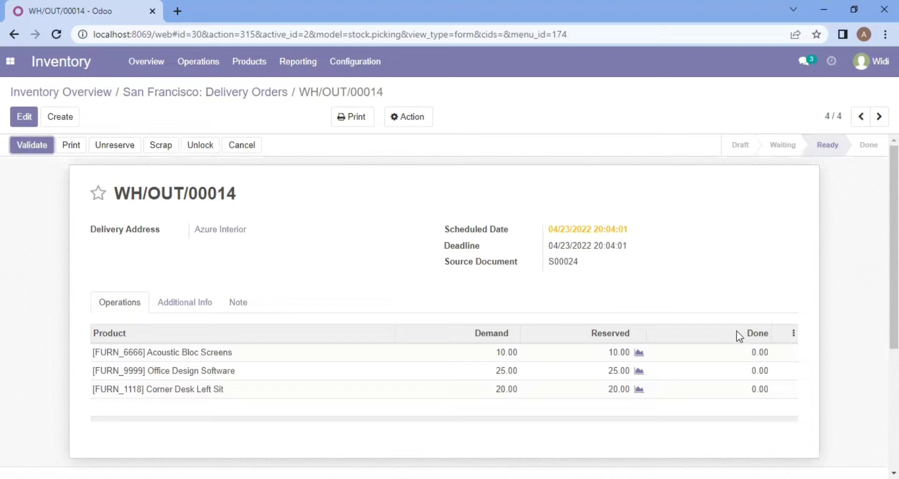
pyautogui.click(31, 117)
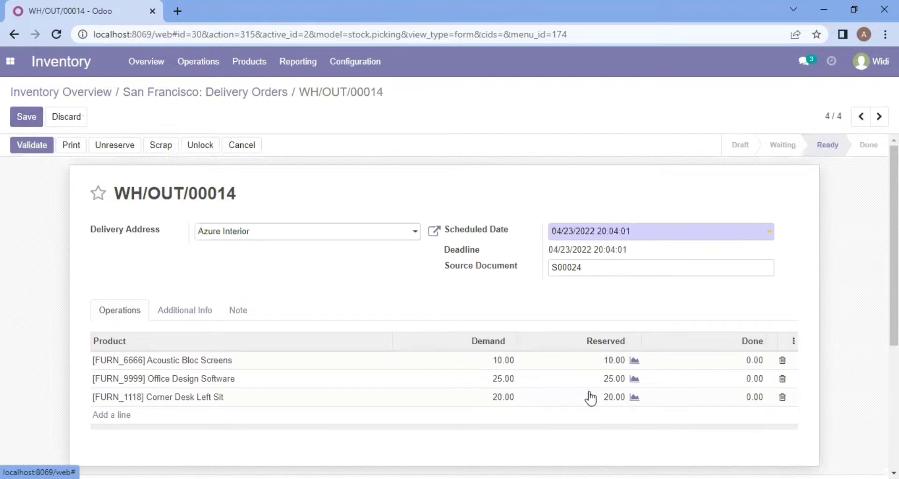
# Enter the done quantities 10 for Acoustic Bloc Screens, 25 for Office Design Software and 20 for Corner Desk Left Sit, and save the delivery order.
pyautogui.click(746, 359)
pyautogui.write('10')
pyautogui.click(757, 380)
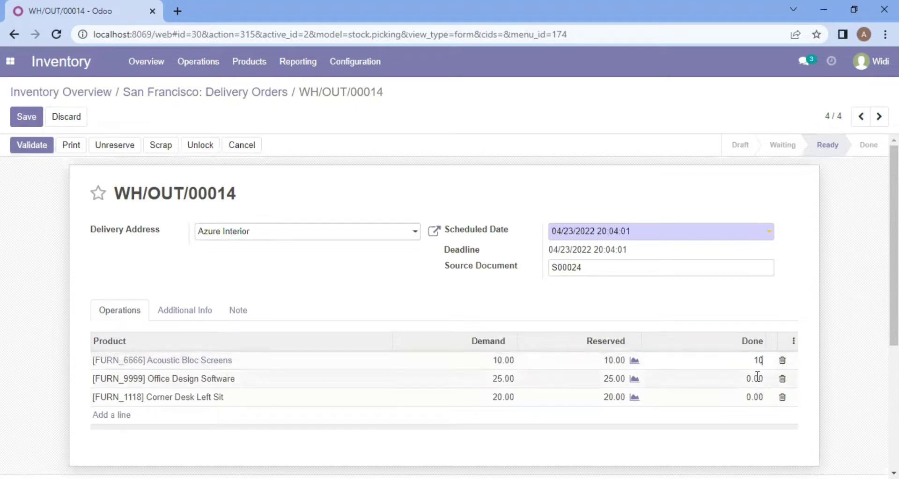
pyautogui.write('25')
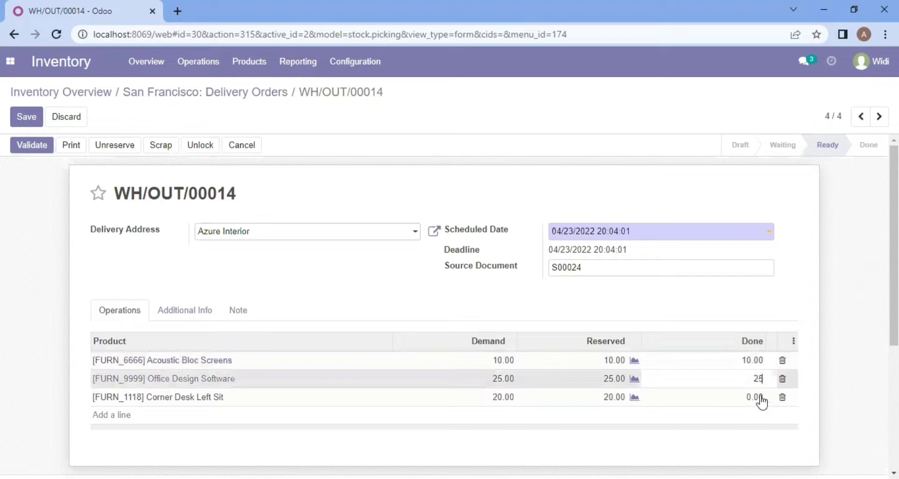
pyautogui.click(761, 397)
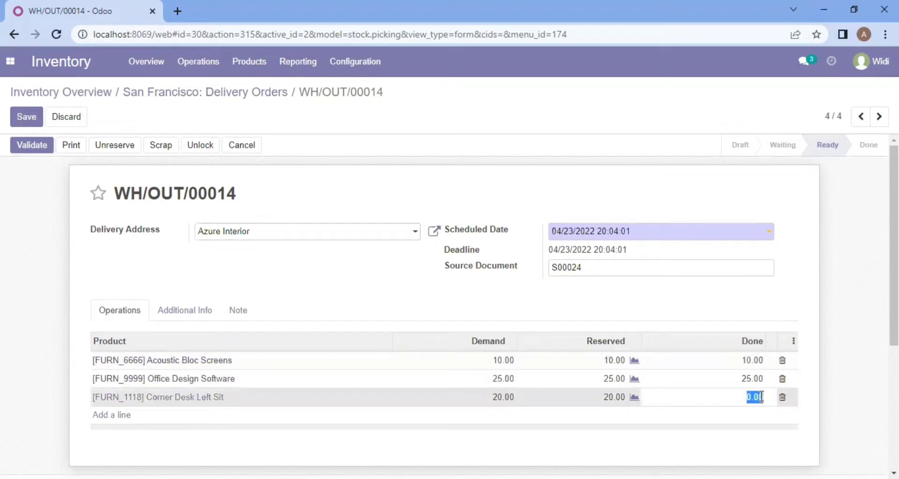
pyautogui.write('20')
pyautogui.click(24, 116)
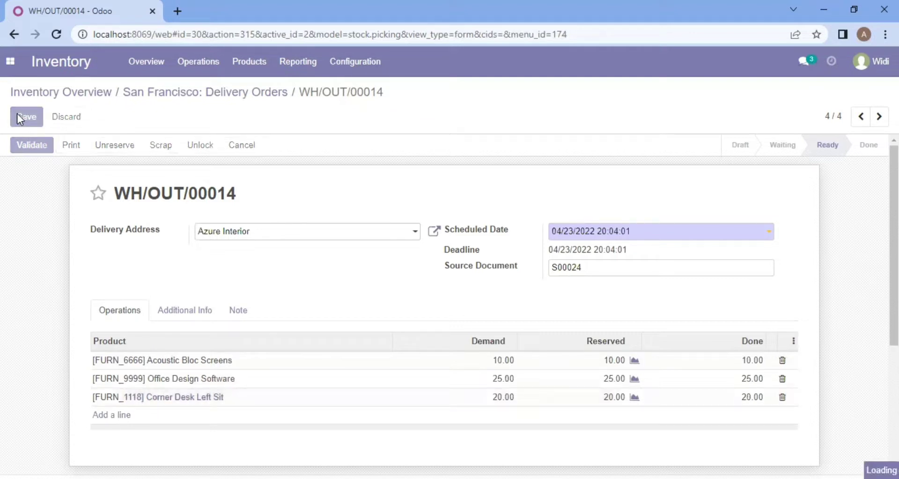
pyautogui.click(18, 120)
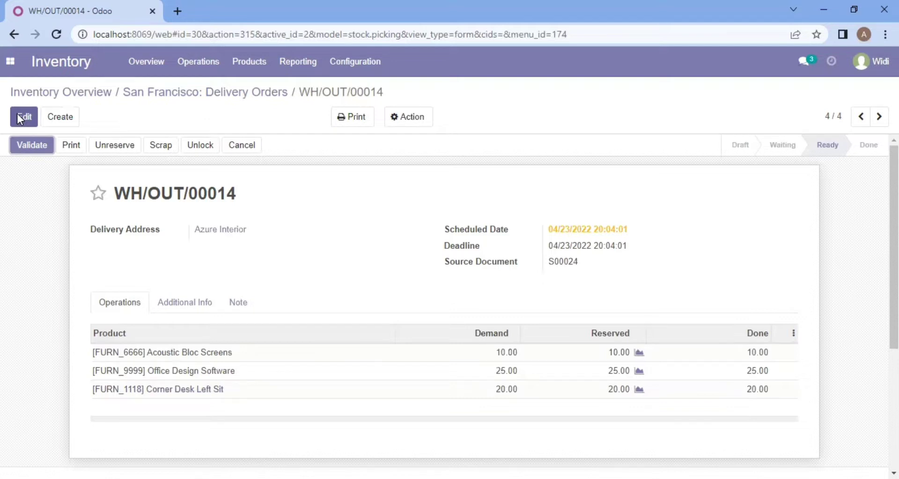
# Validate the Azure Interior delivery order and review the status and shipping messages in its log.
pyautogui.click(30, 148)
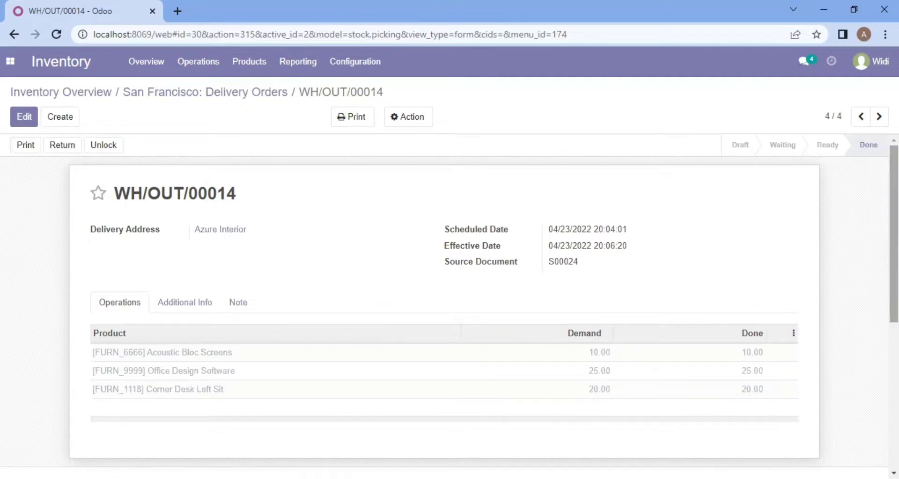
pyautogui.scroll(-5, 450, 304)
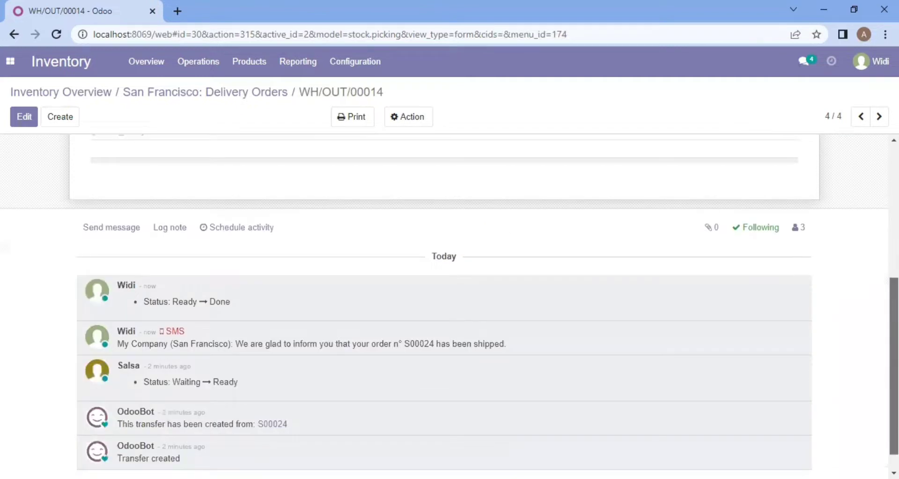
pyautogui.scroll(-1, 374, 224)
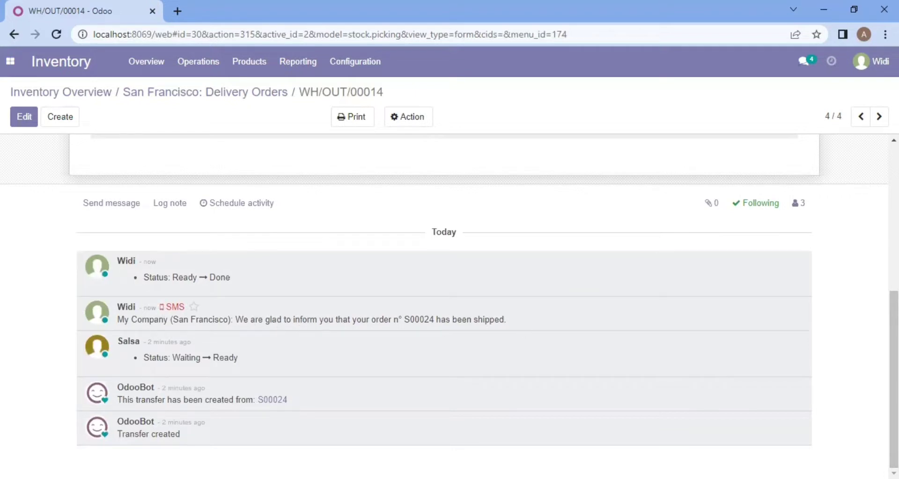
pyautogui.moveTo(893, 337); pyautogui.dragTo(893, 190)
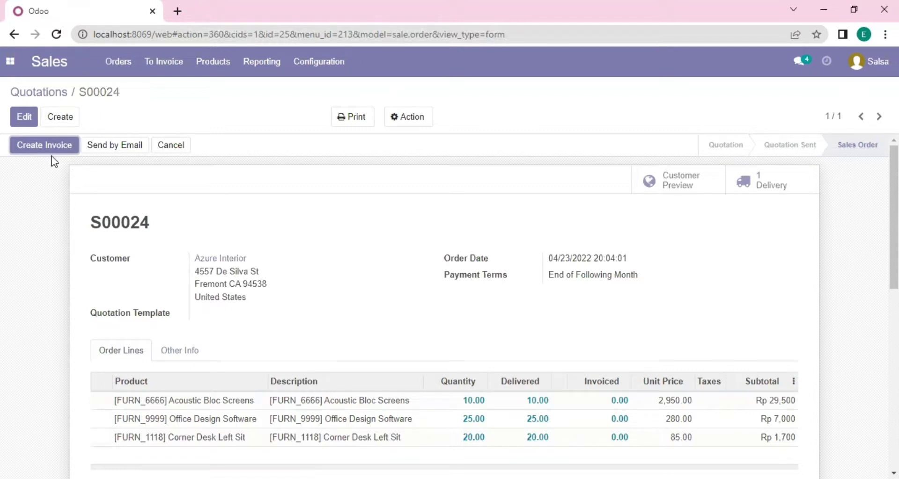
# Return to the sales user's window and create a regular invoice from the Azure Interior sales order.
pyautogui.click(44, 145)
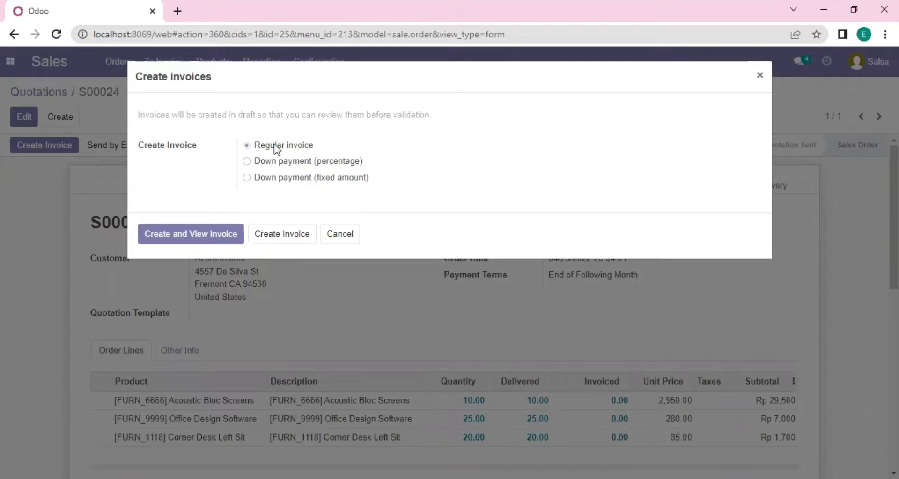
pyautogui.click(180, 238)
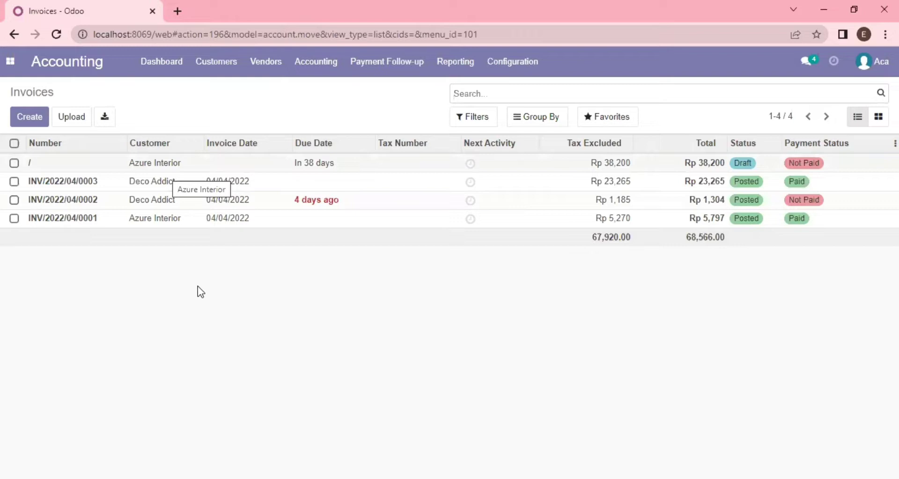
# Switch to the accounting user's Odoo window, open Azure Interior's draft invoice from the customer invoices, and examine its invoice lines.
pyautogui.click(140, 163)
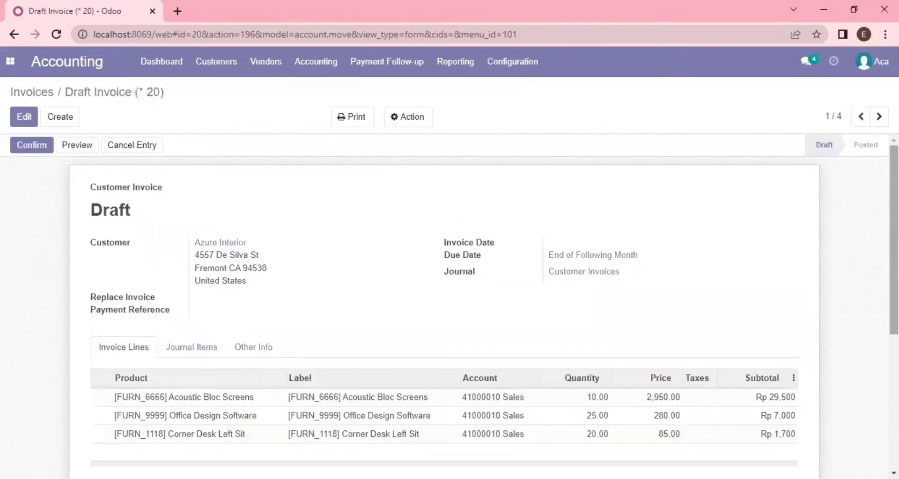
pyautogui.scroll(-1, 821, 257)
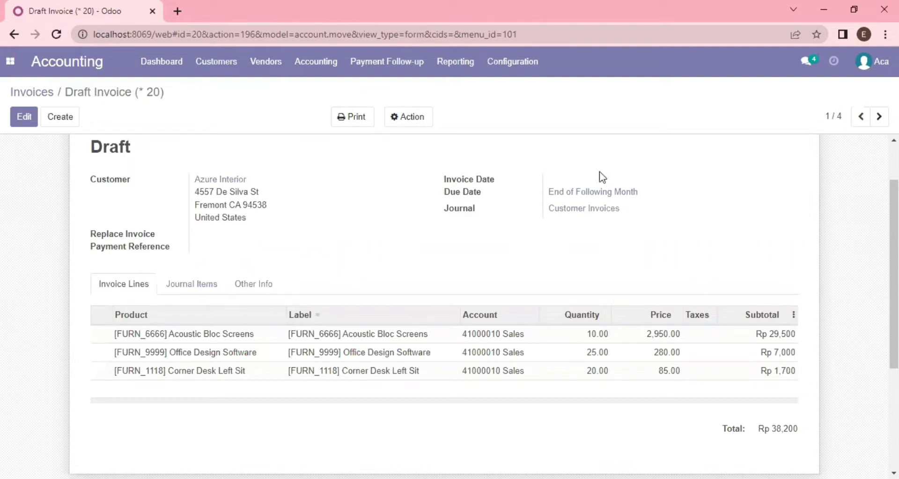
# Confirm Azure Interior's draft invoice and send it by email using the Invoice: Send by email template with the invoice PDF attached.
pyautogui.scroll(1, 177, 213)
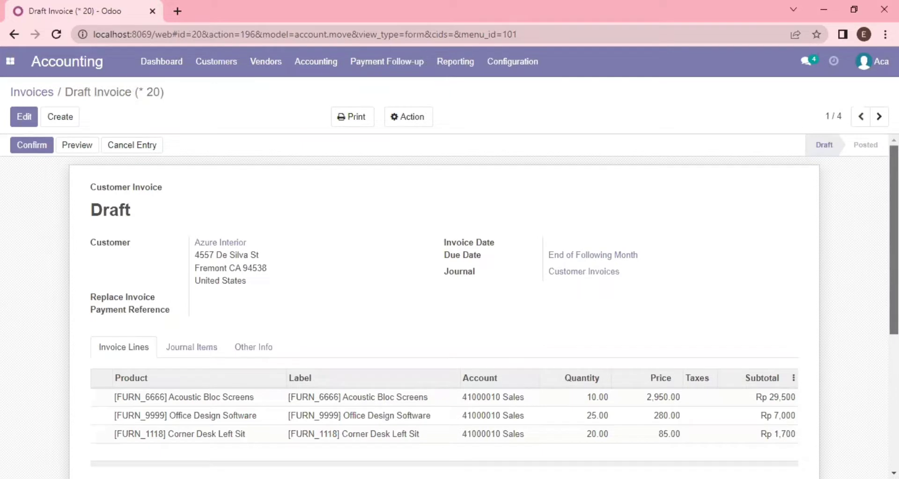
pyautogui.click(29, 139)
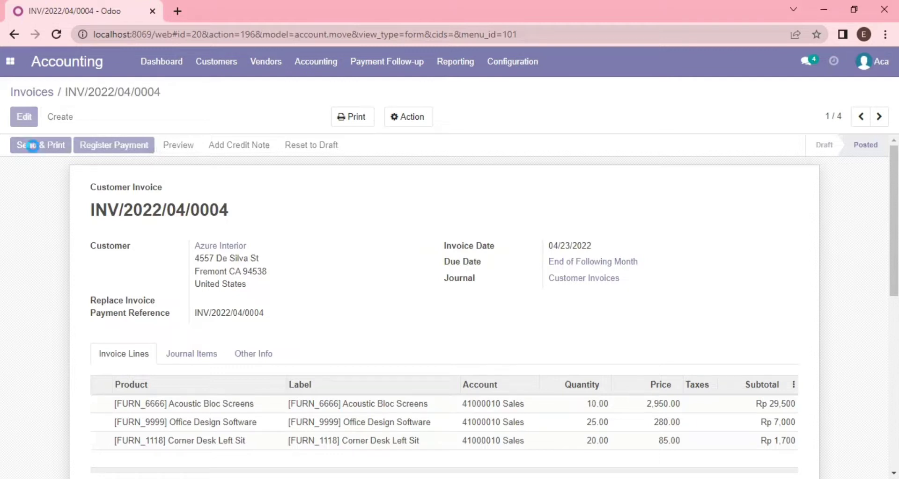
pyautogui.click(32, 146)
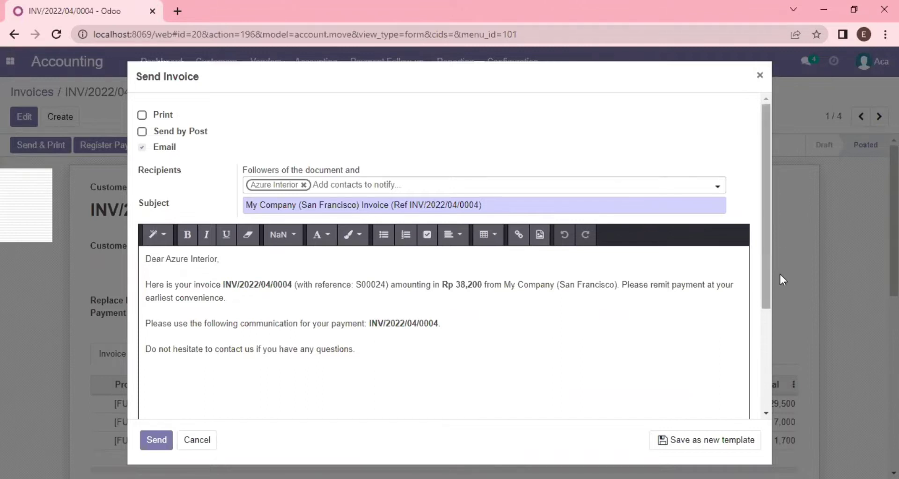
pyautogui.scroll(-3, 208, 383)
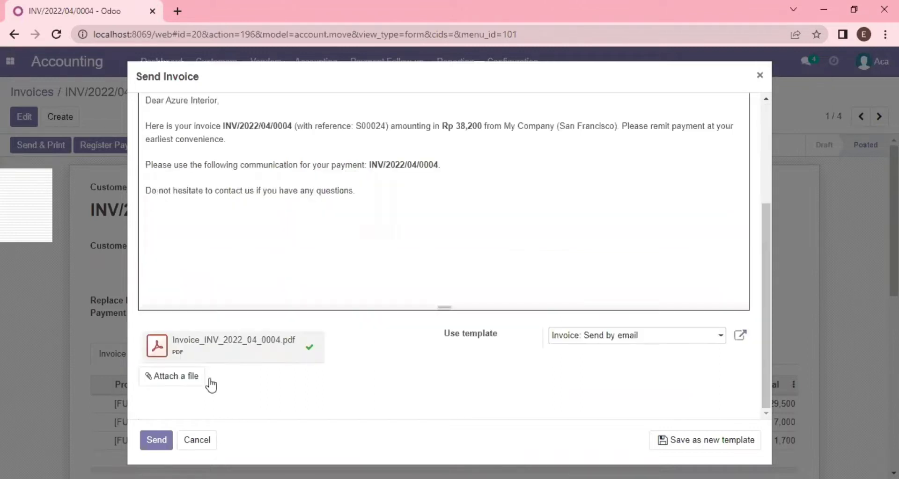
pyautogui.click(157, 441)
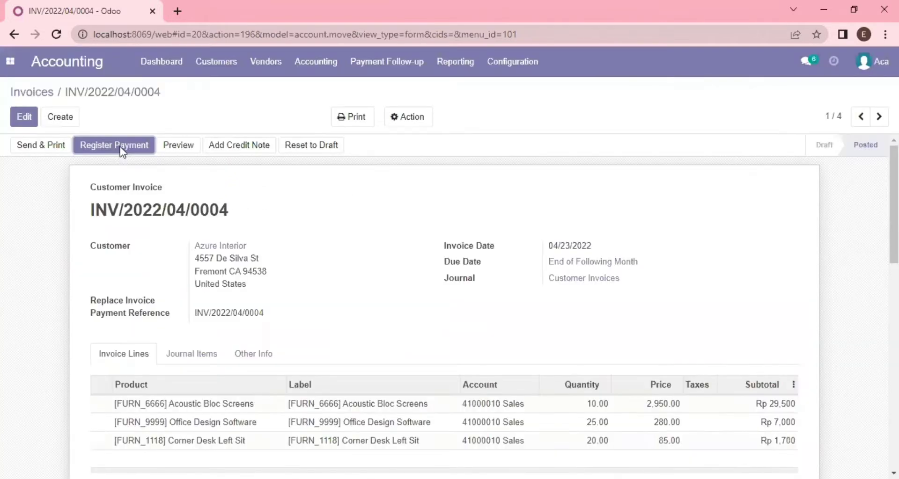
# Register Azure Interior's payment of Rp38,200 in the Bank journal, dated 04/23/2022, leaving the recipient bank account empty.
pyautogui.click(120, 147)
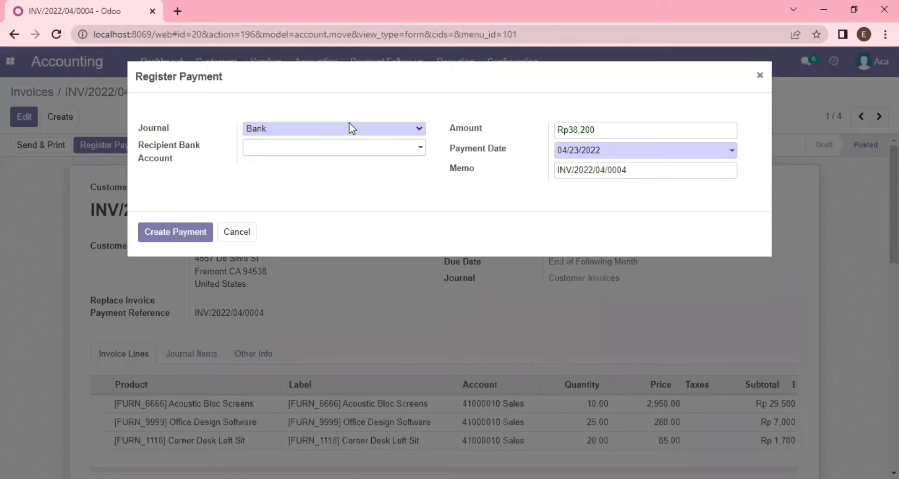
pyautogui.click(278, 134)
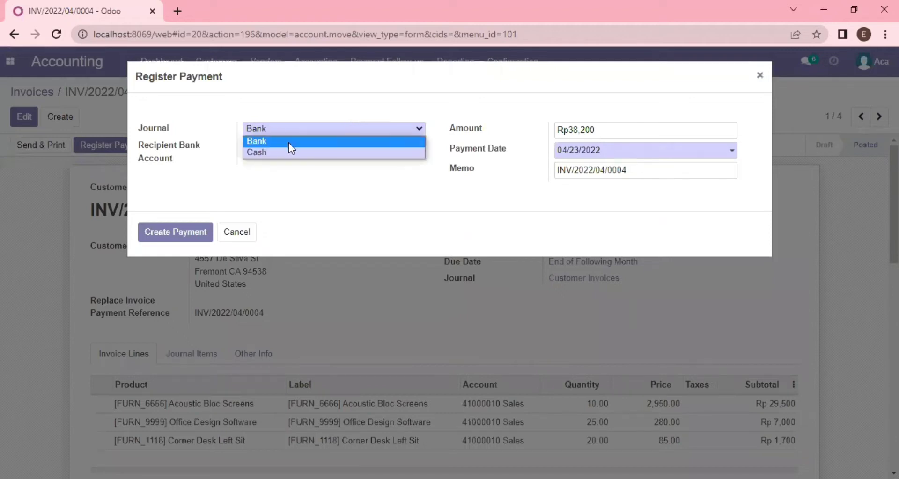
pyautogui.click(603, 133)
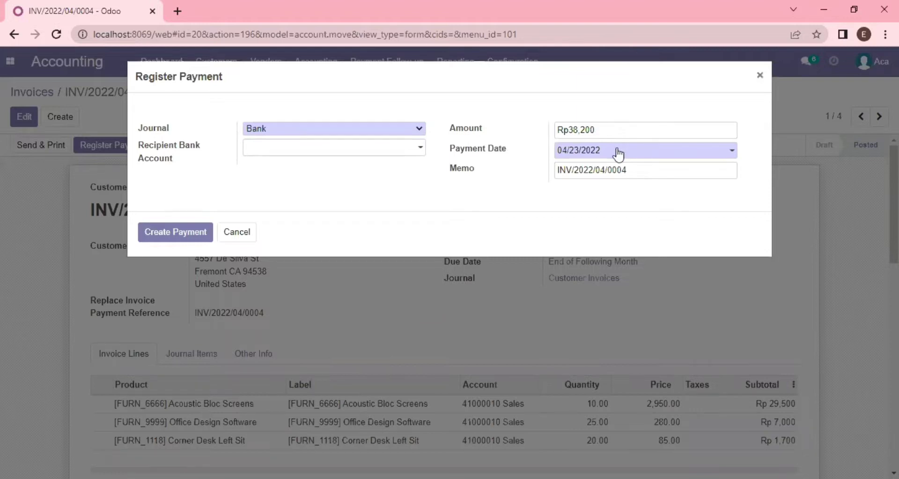
pyautogui.click(407, 154)
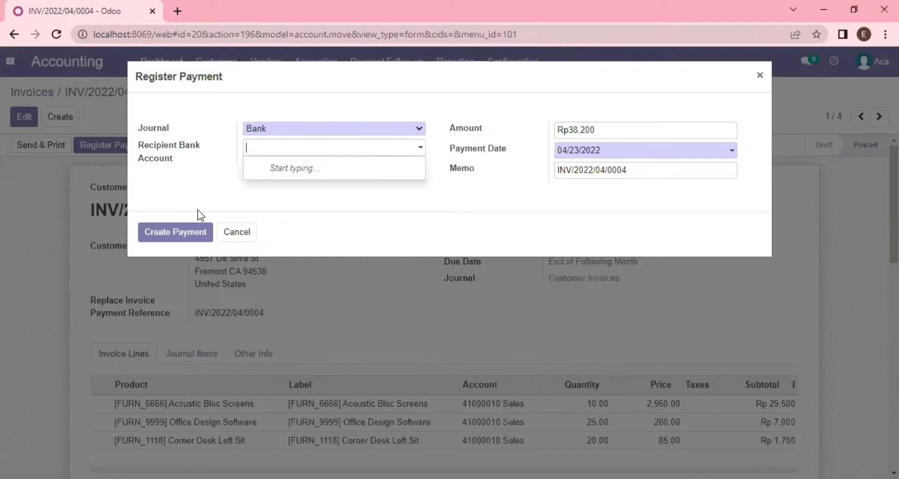
pyautogui.click(194, 234)
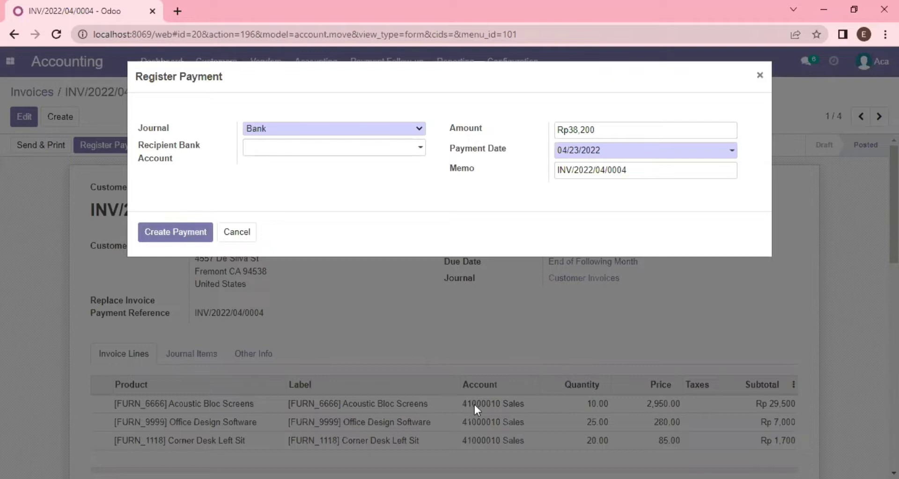
pyautogui.click(156, 231)
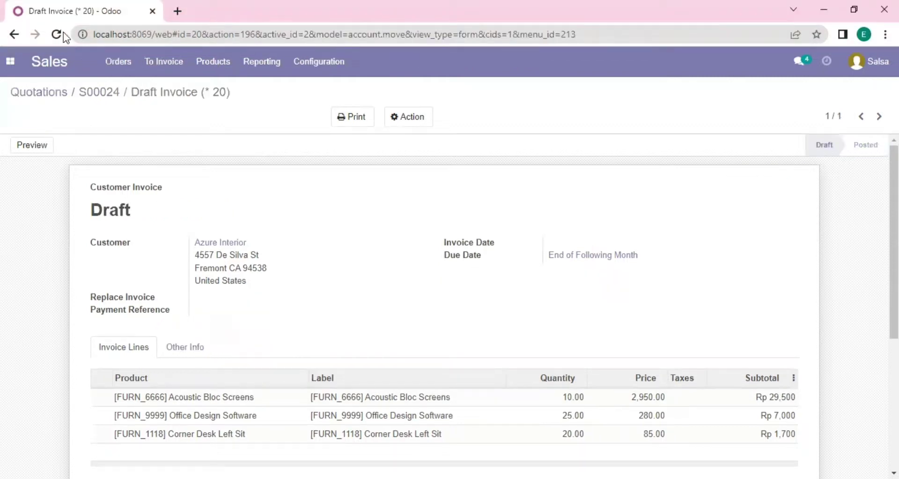
# Reload the invoice in the sales user's window to check its payment status, and return to the accounting user's window.
pyautogui.click(56, 34)
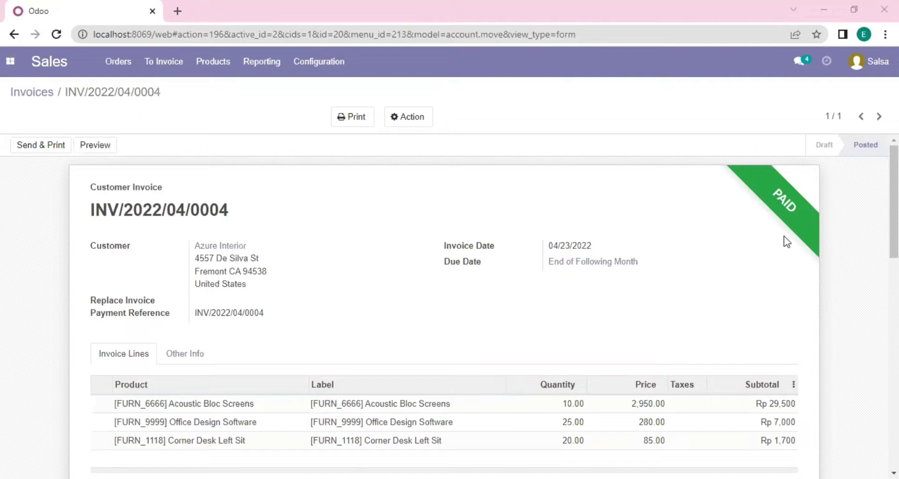
pyautogui.hotkey('alt', 'Tab')
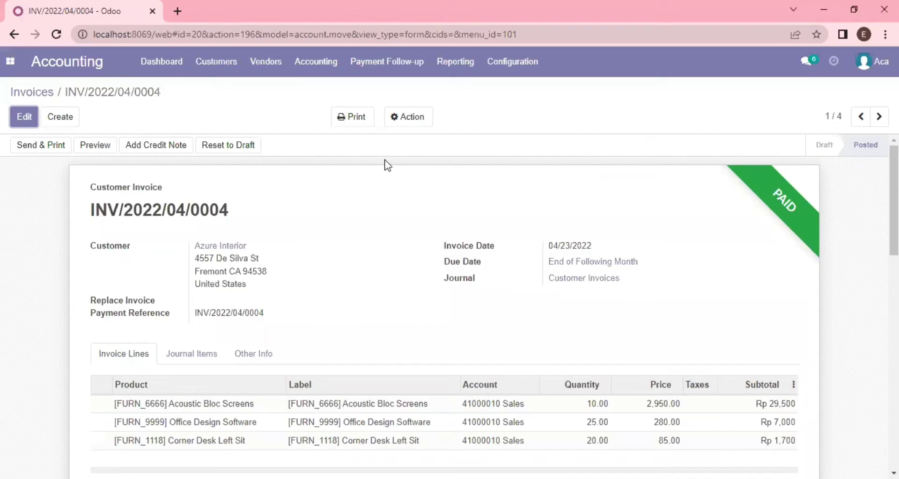
# Review the journal entries and the Purchases, Bank and Cash, and Miscellaneous journals.
pyautogui.click(315, 63)
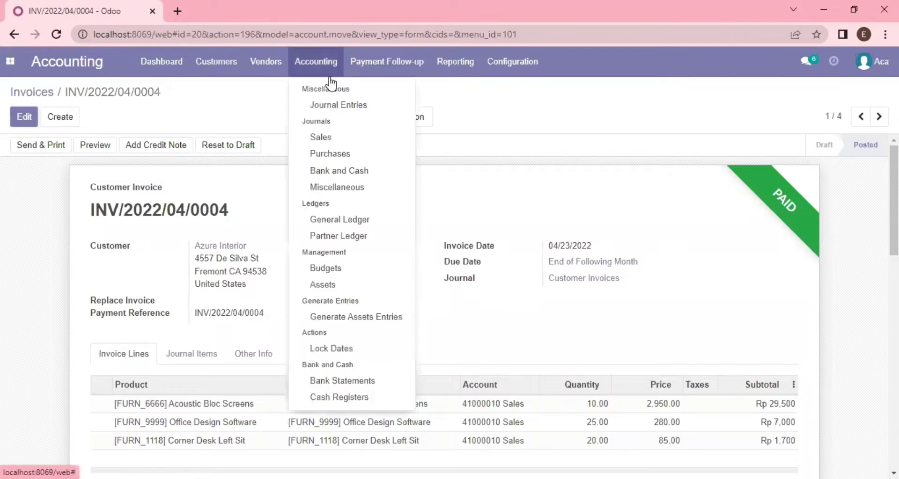
pyautogui.click(351, 106)
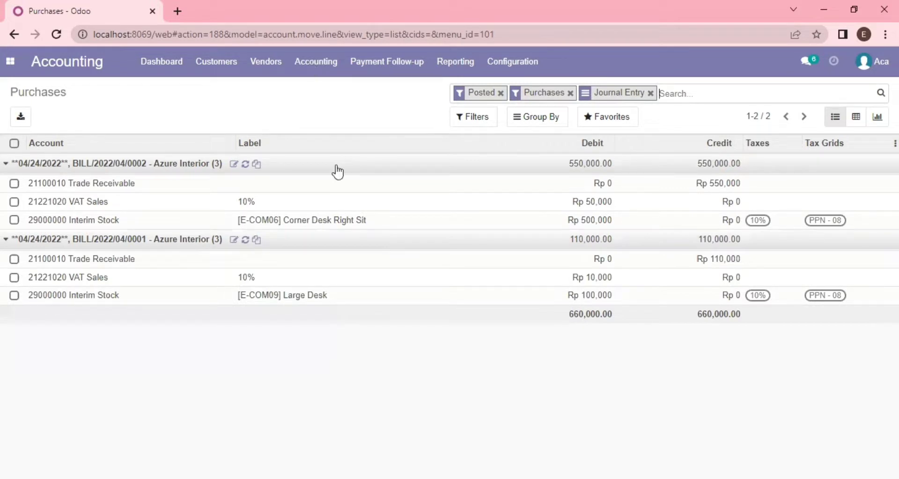
pyautogui.click(315, 61)
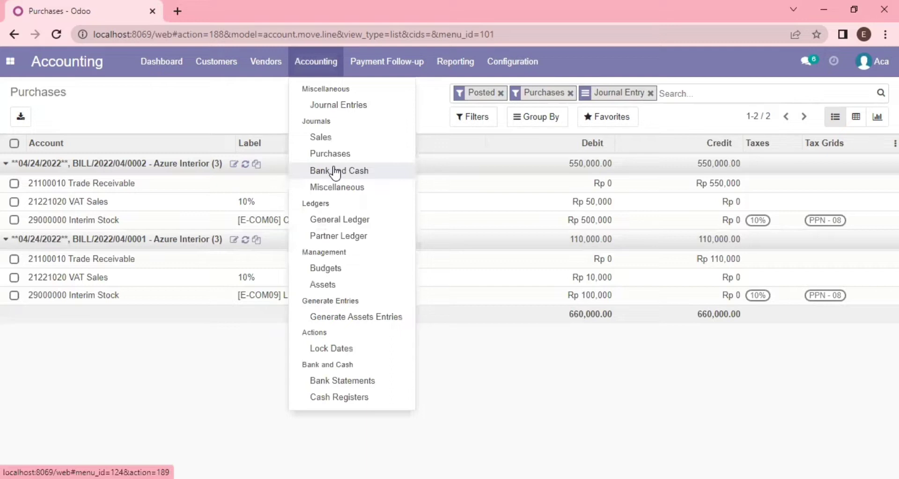
pyautogui.click(335, 171)
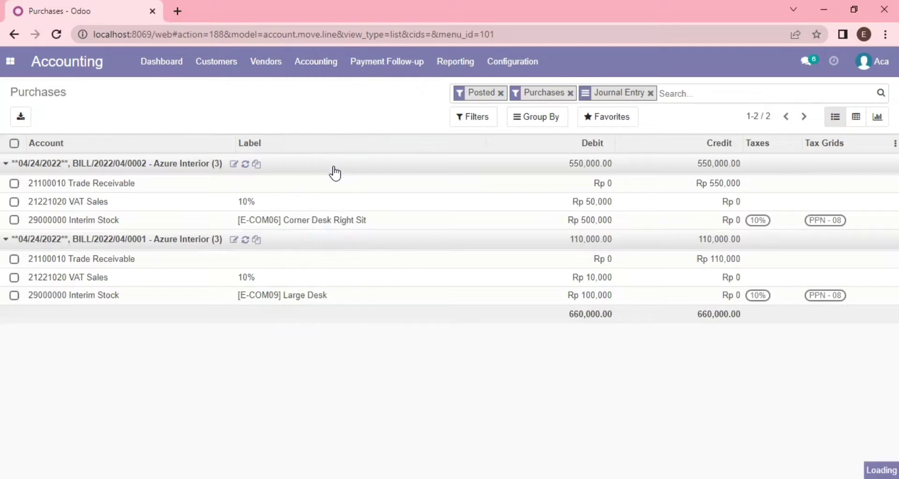
pyautogui.click(315, 72)
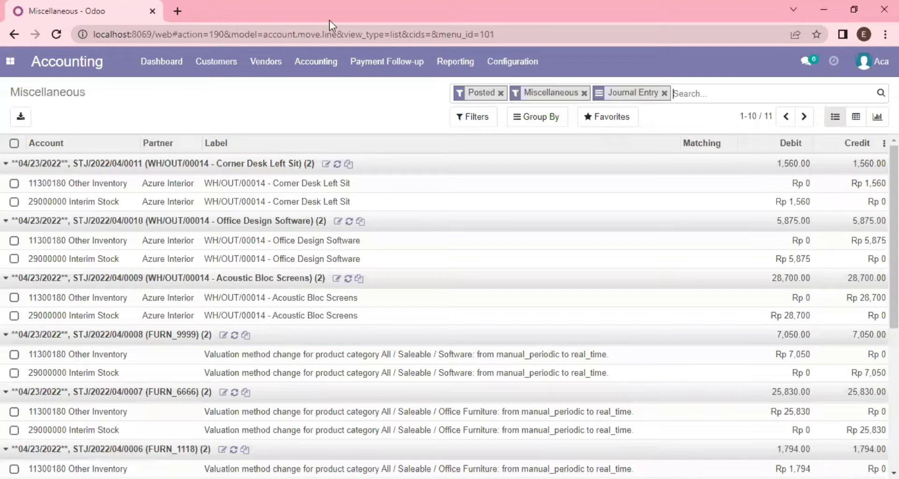
# Examine Outstanding Receipts, Outstanding Payments and Account Receivable in the general ledger, and open the partner ledger.
pyautogui.click(354, 221)
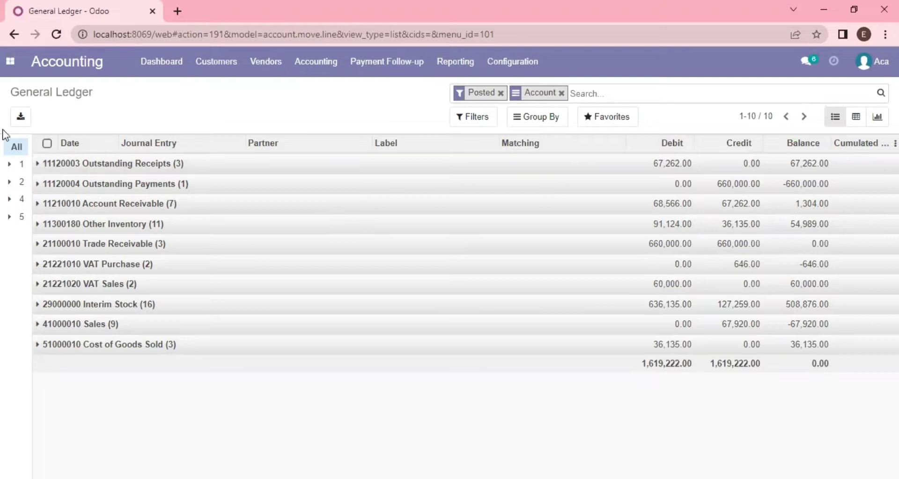
pyautogui.click(36, 163)
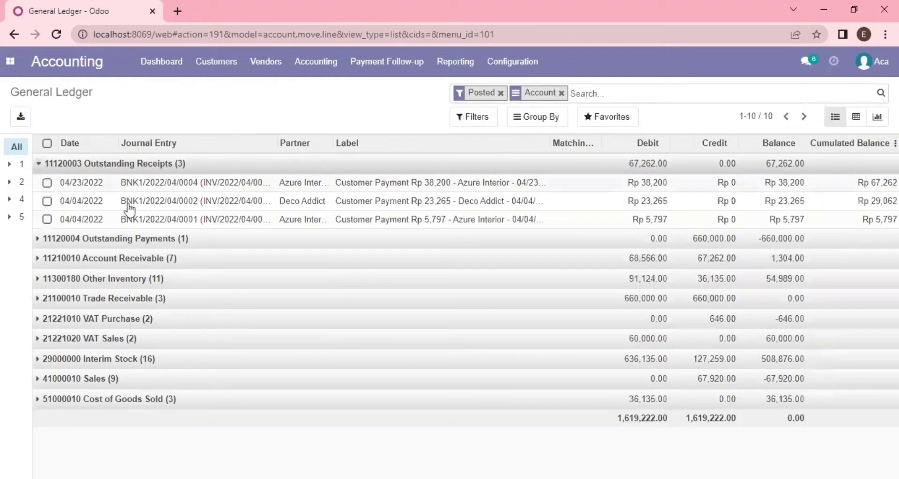
pyautogui.click(43, 241)
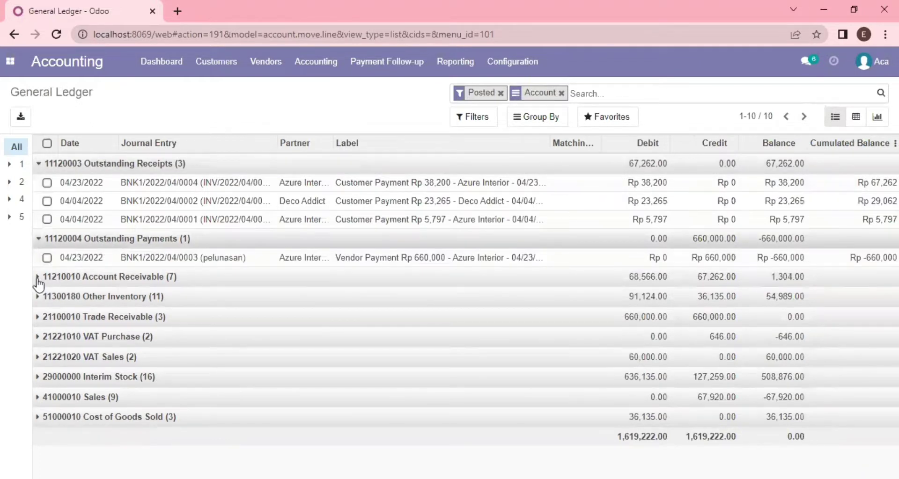
pyautogui.click(37, 278)
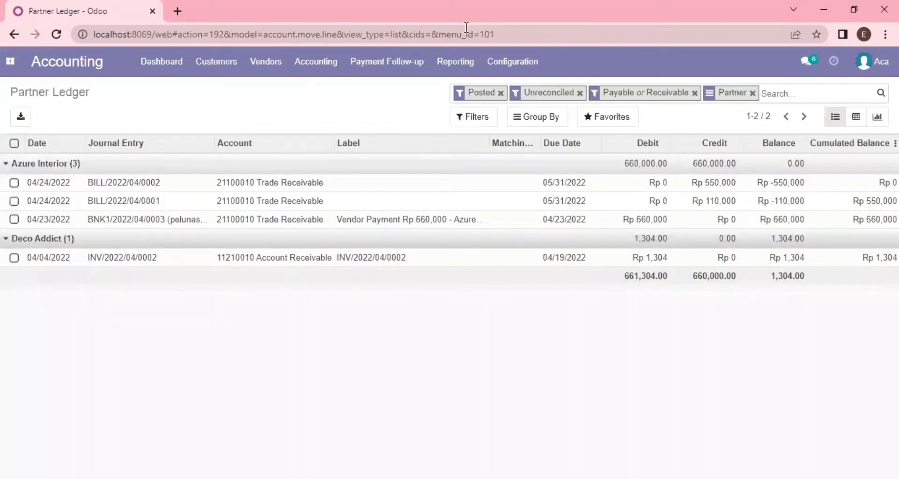
# Print the Balance Sheet report for all posted entries and examine the downloaded Financial Report.pdf.
pyautogui.click(468, 68)
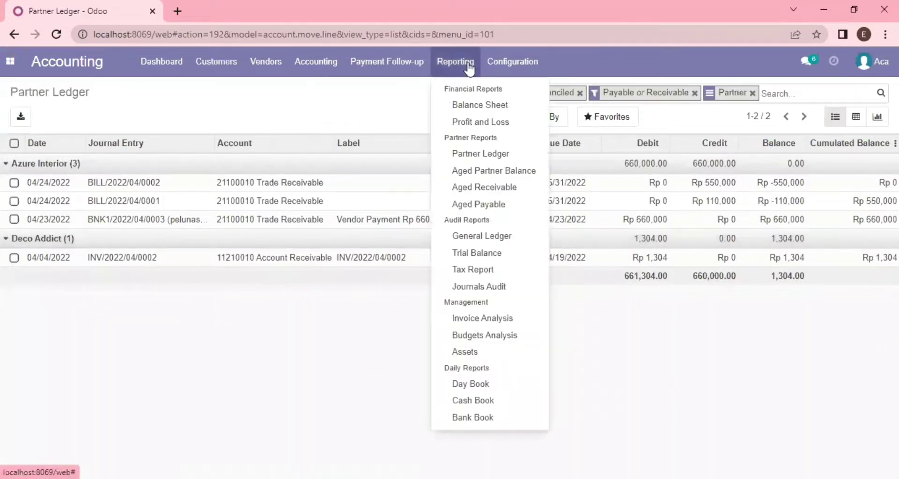
pyautogui.click(481, 106)
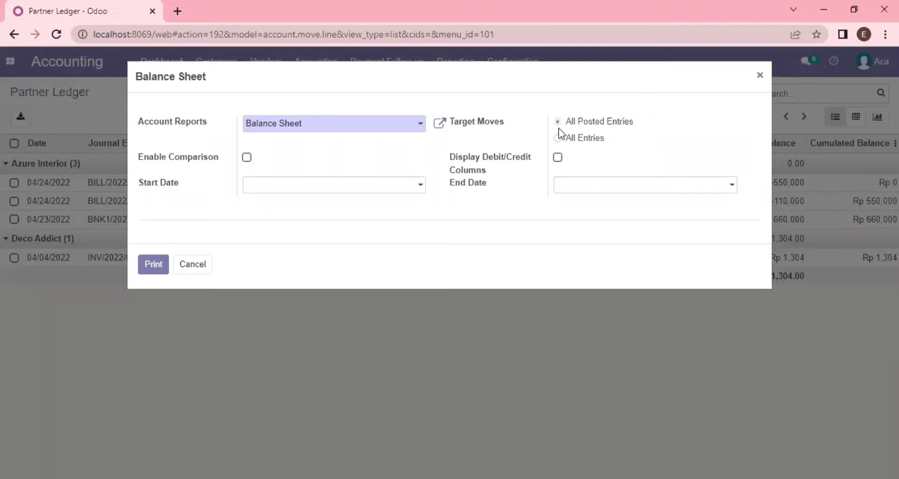
pyautogui.click(149, 272)
pyautogui.click(149, 270)
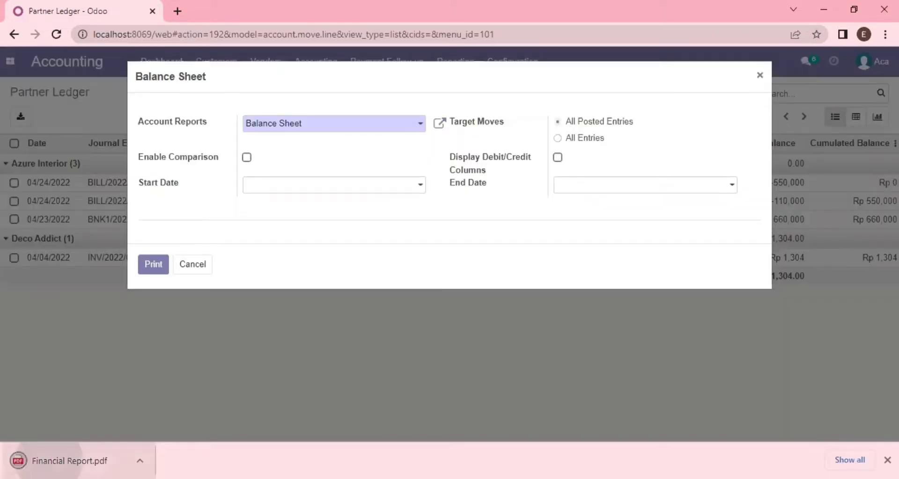
pyautogui.click(61, 461)
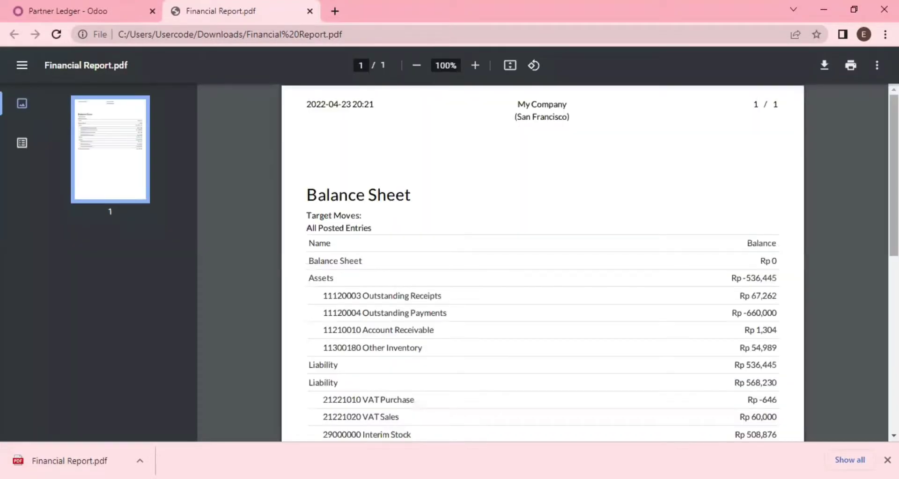
pyautogui.moveTo(892, 176)
pyautogui.mouseDown()
pyautogui.moveTo(893, 306)
pyautogui.moveTo(893, 174)
pyautogui.mouseUp()
# Close the Balance Sheet dialog, print the Profit and Loss report for all posted entries, and examine the resulting PDF.
pyautogui.click(69, 17)
pyautogui.click(193, 265)
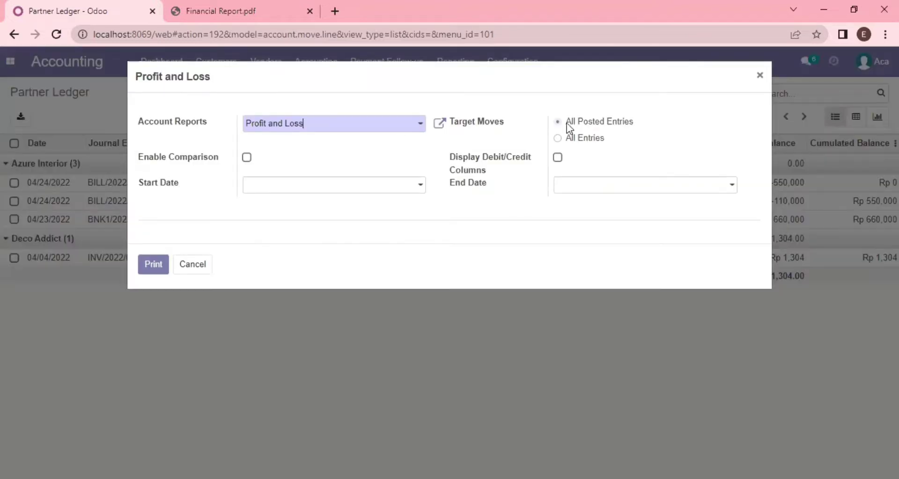
pyautogui.click(149, 265)
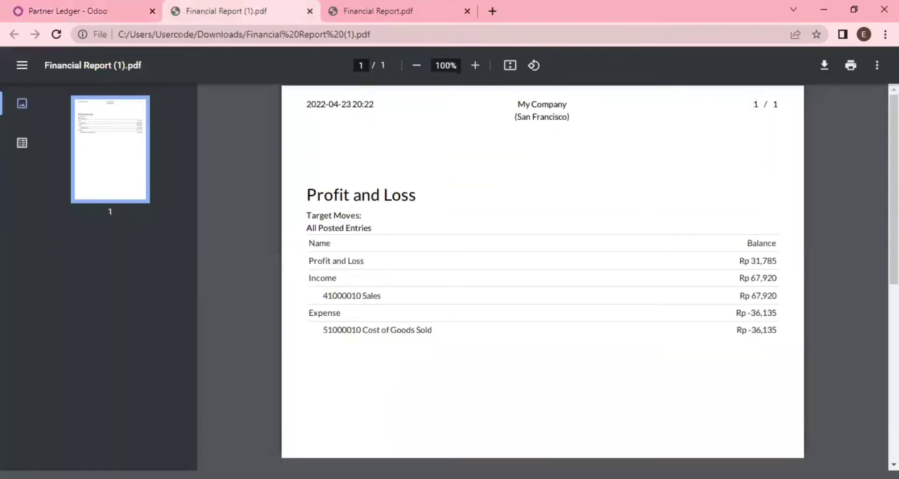
pyautogui.scroll(-5, 542, 281)
pyautogui.scroll(5, 557, 223)
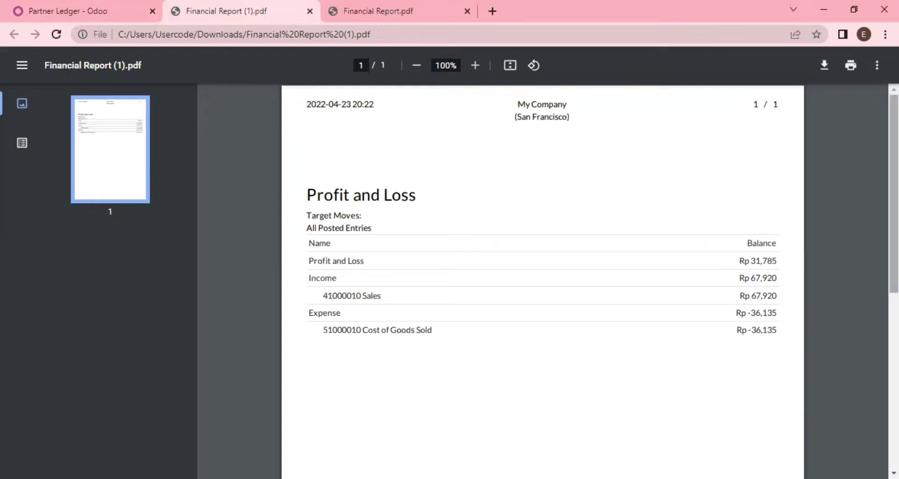
# Close the Profit and Loss dialog and return to the Balance Sheet PDF to review it.
pyautogui.click(97, 7)
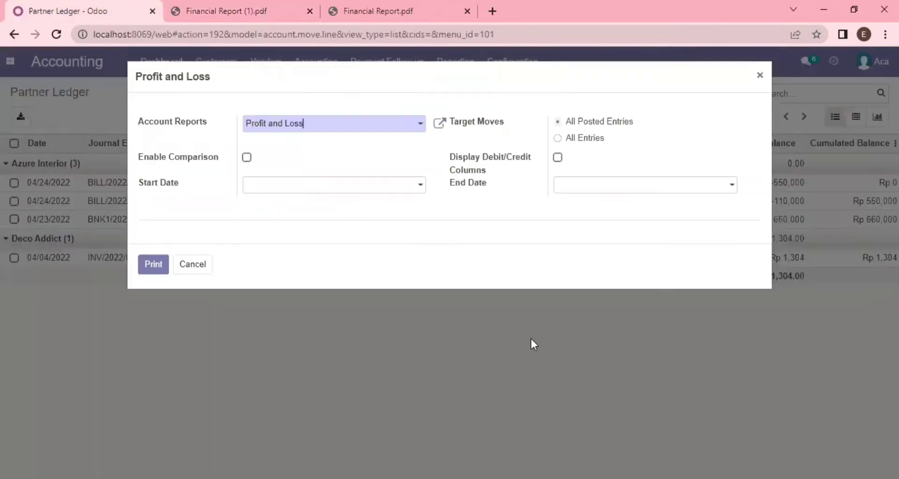
pyautogui.click(758, 75)
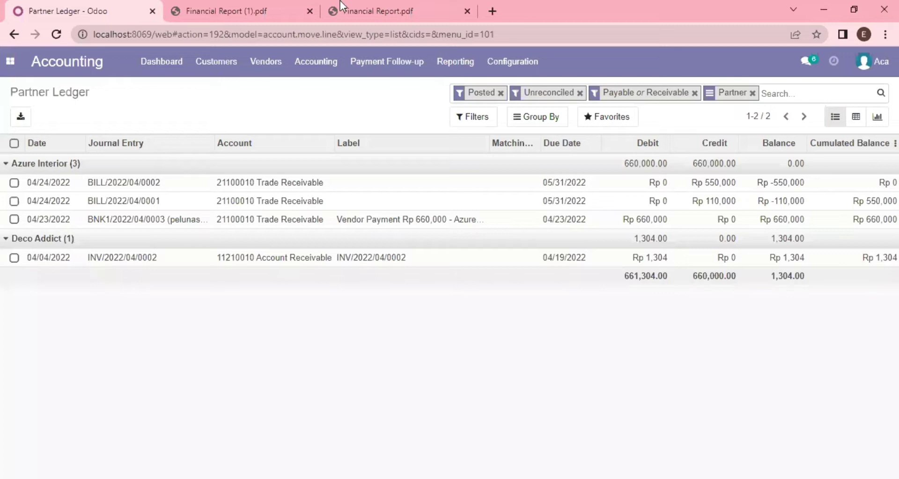
pyautogui.click(340, 1)
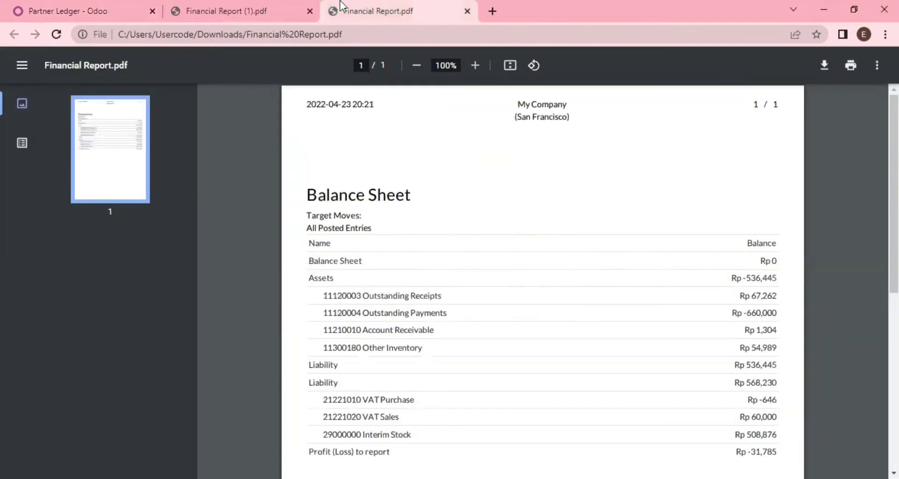